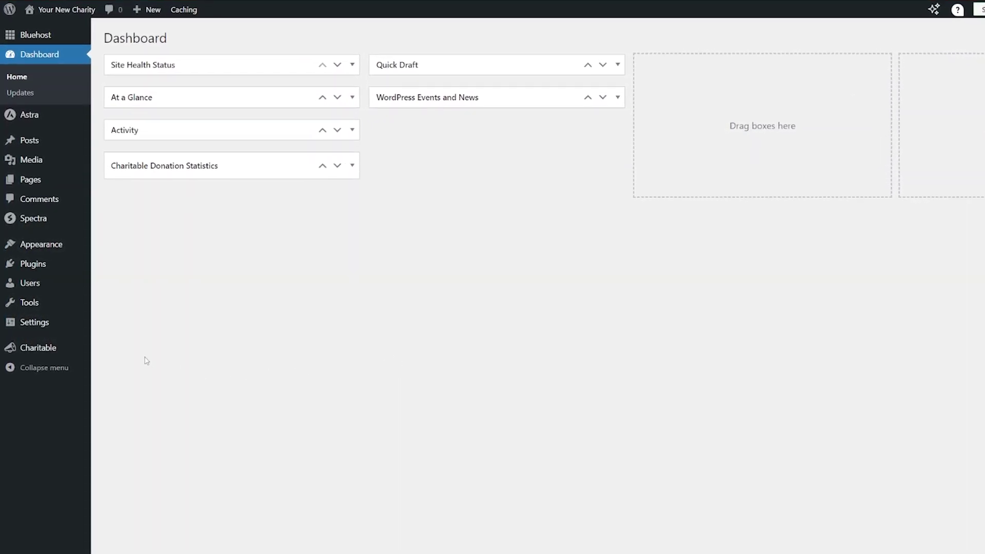
- Open the page for adding new plugins and search the plugin directory for "charitable"
mouse_move(53, 354)
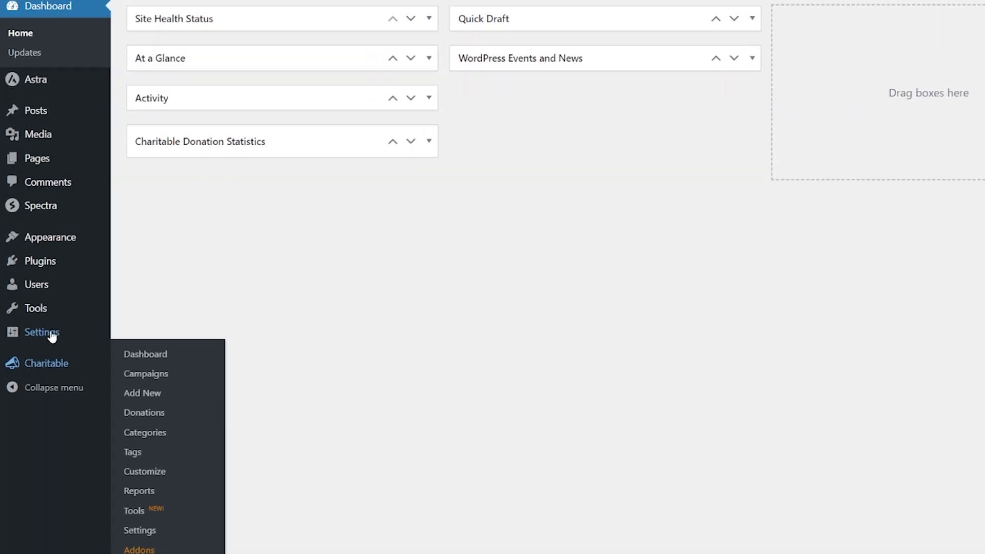
mouse_move(37, 270)
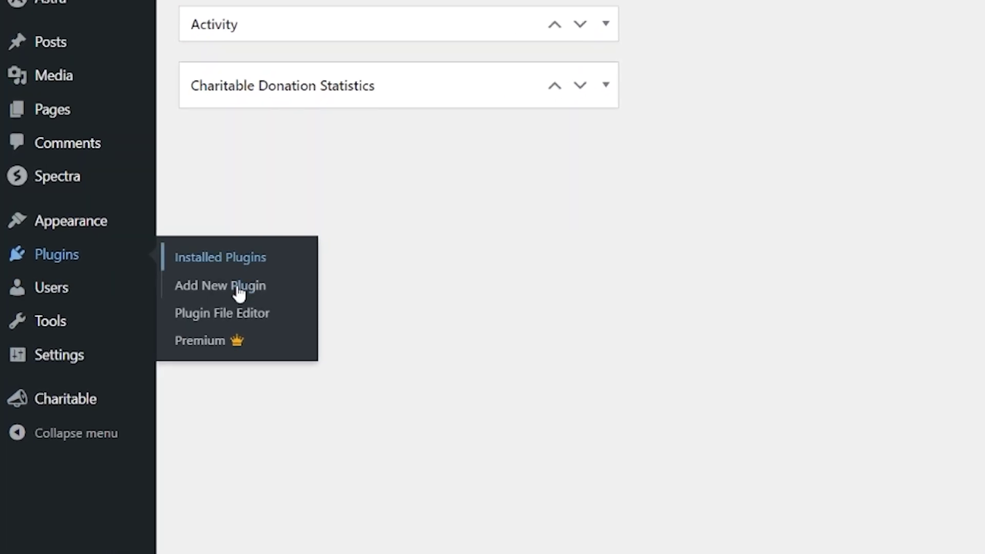
click(238, 292)
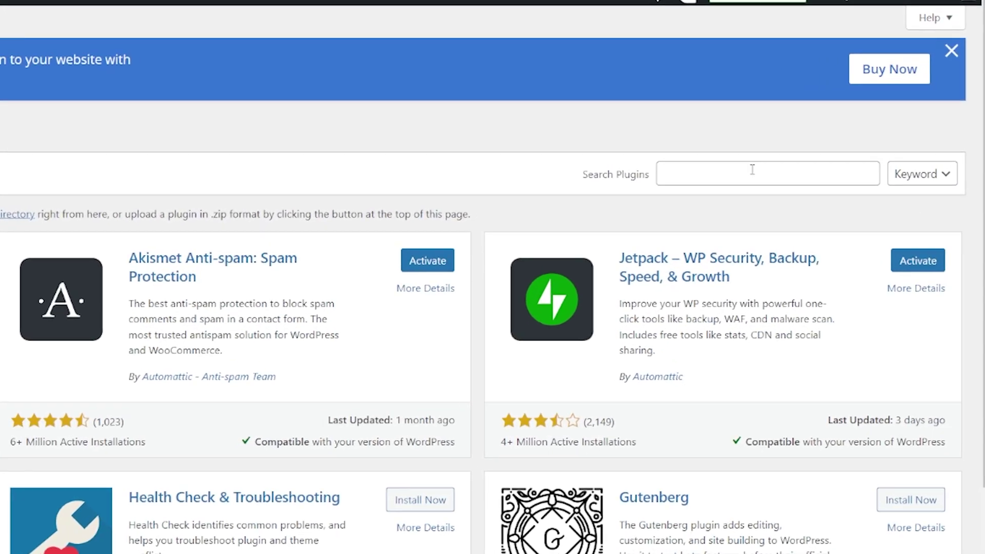
click(708, 182)
text(charitable)
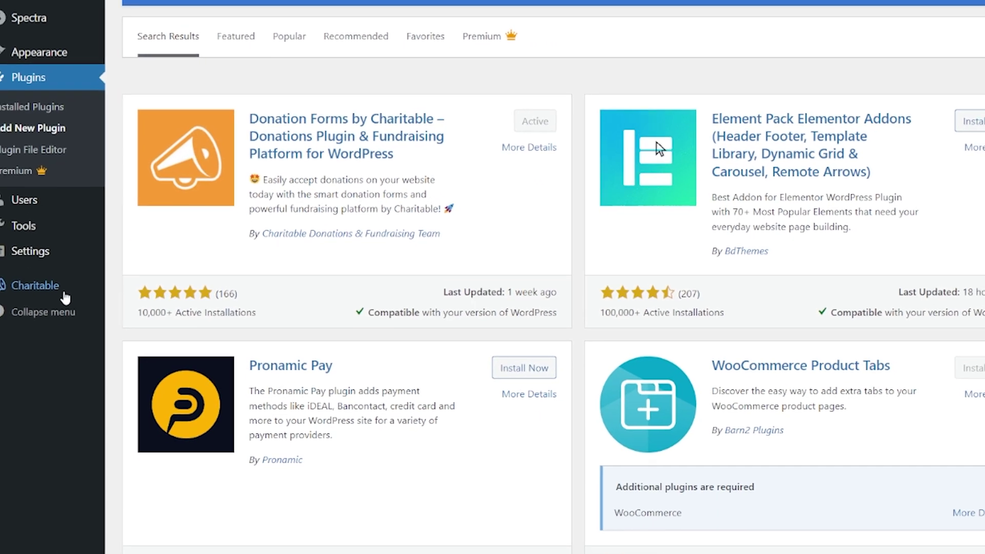
- Go to the Charitable plugin's campaigns list and start a new campaign
mouse_move(41, 288)
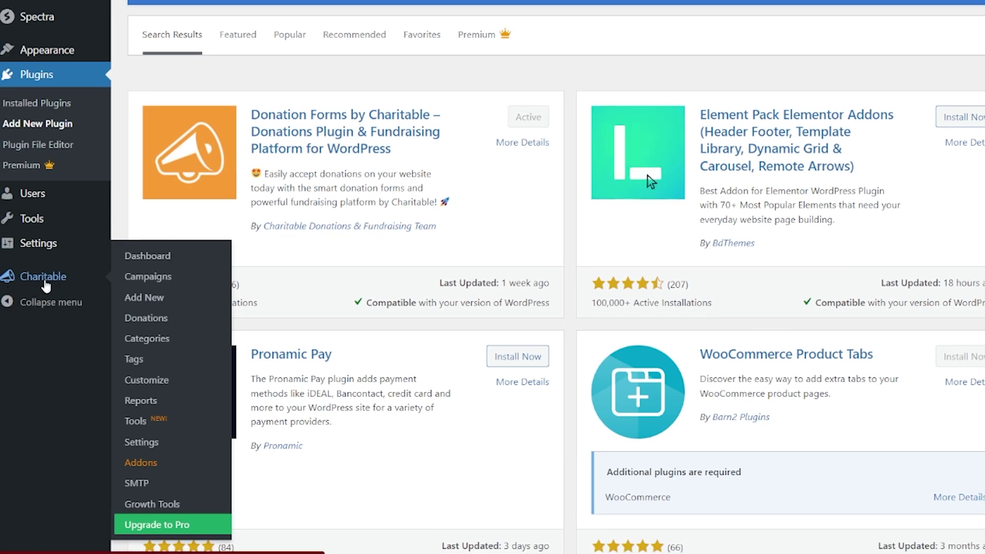
click(45, 285)
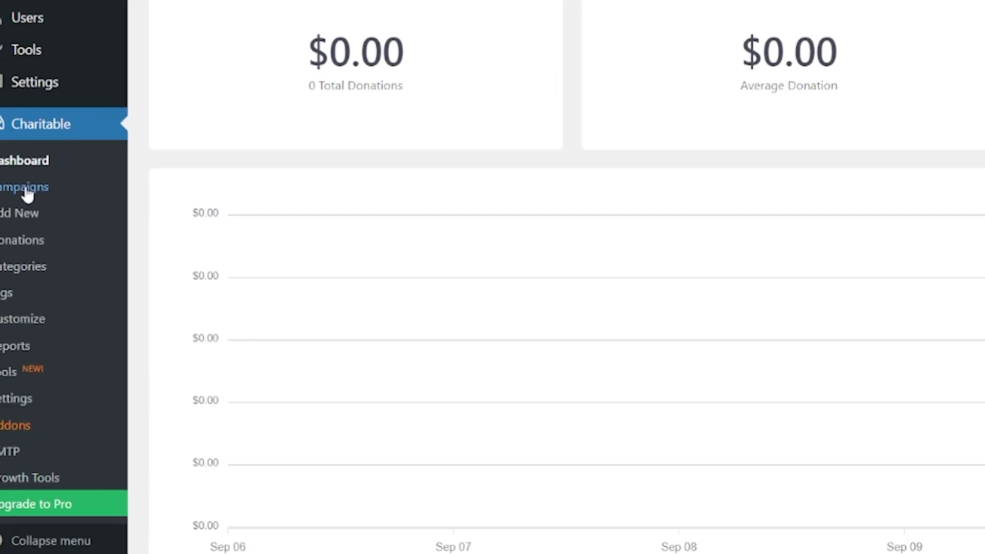
click(46, 152)
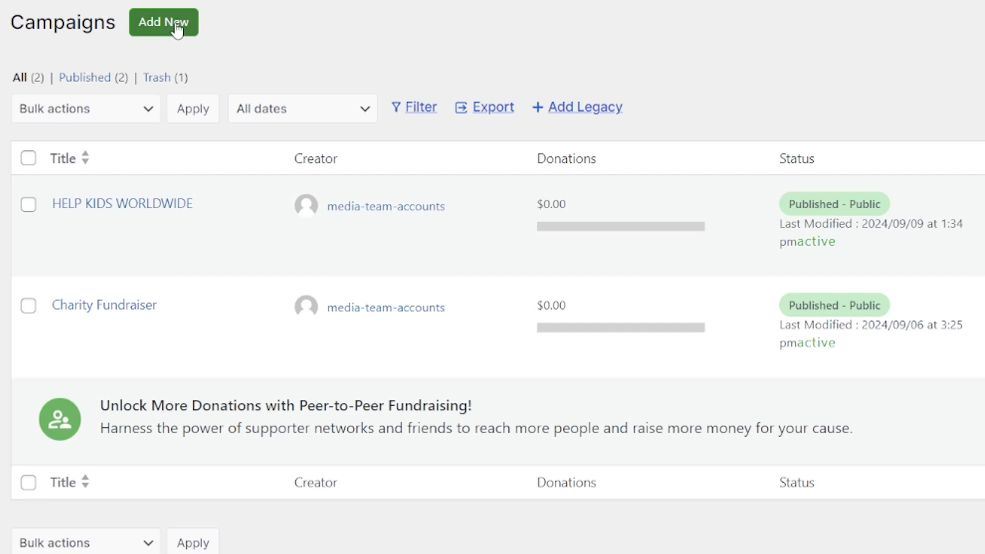
click(177, 30)
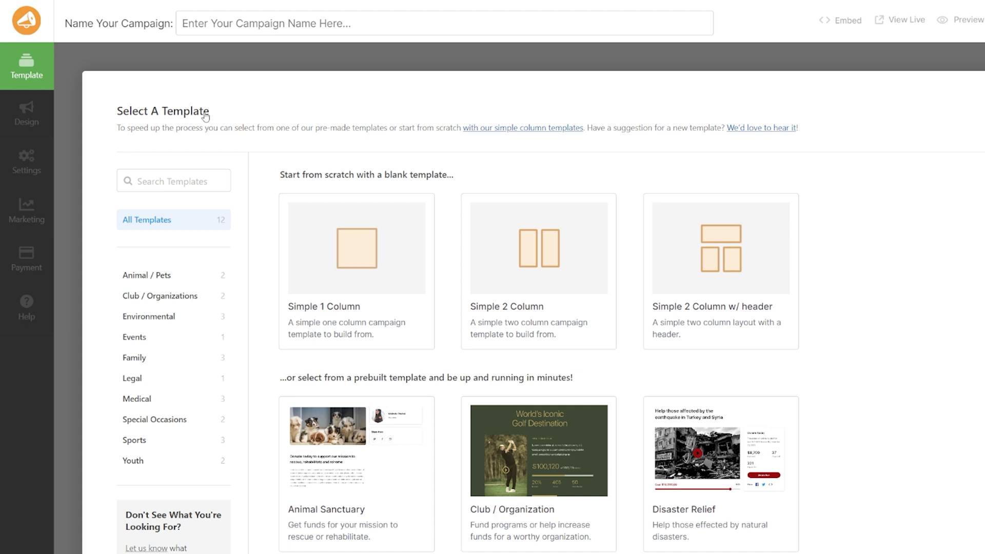
- Name the new campaign "Crowdfunding Campaign"
click(247, 27)
text(C)
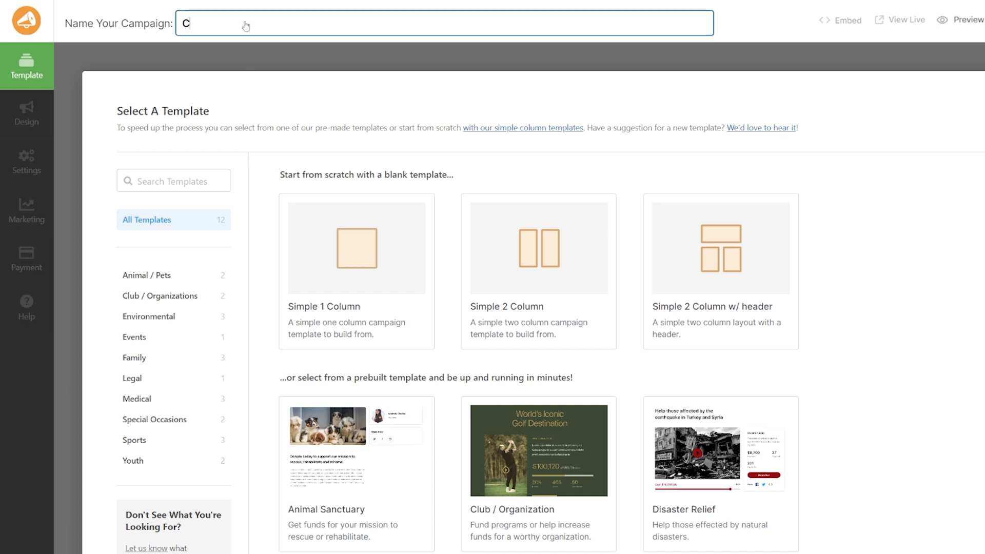
text(rowdfunding Campaign)
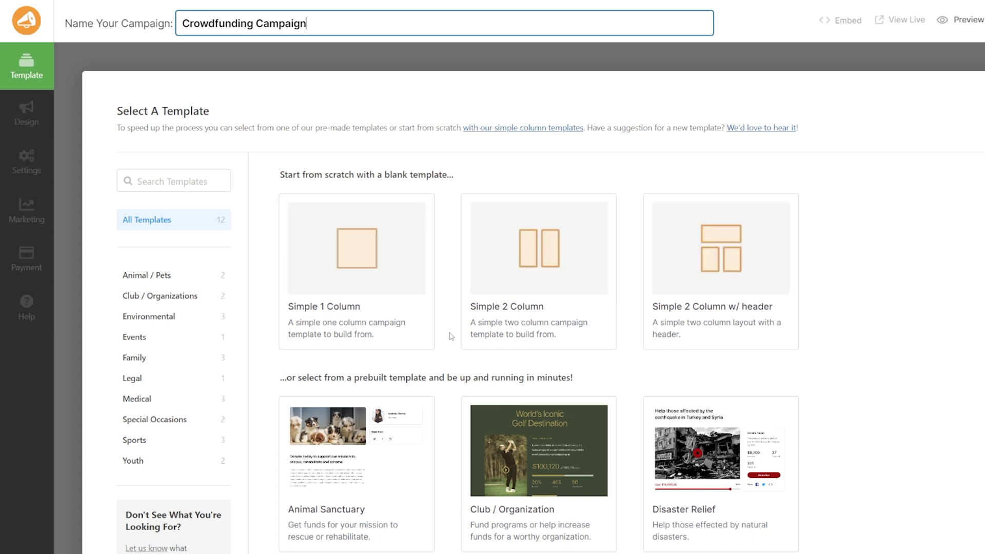
- Browse the prebuilt campaign templates and choose Animal Sanctuary as the starting layout
scroll(456, 381, down, 4)
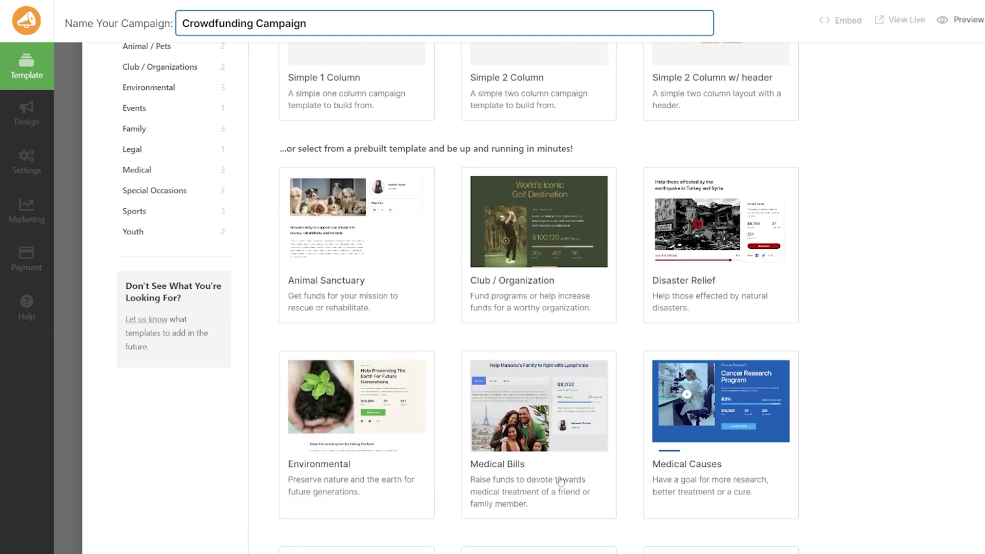
scroll(561, 461, down, 3)
scroll(621, 396, up, 1)
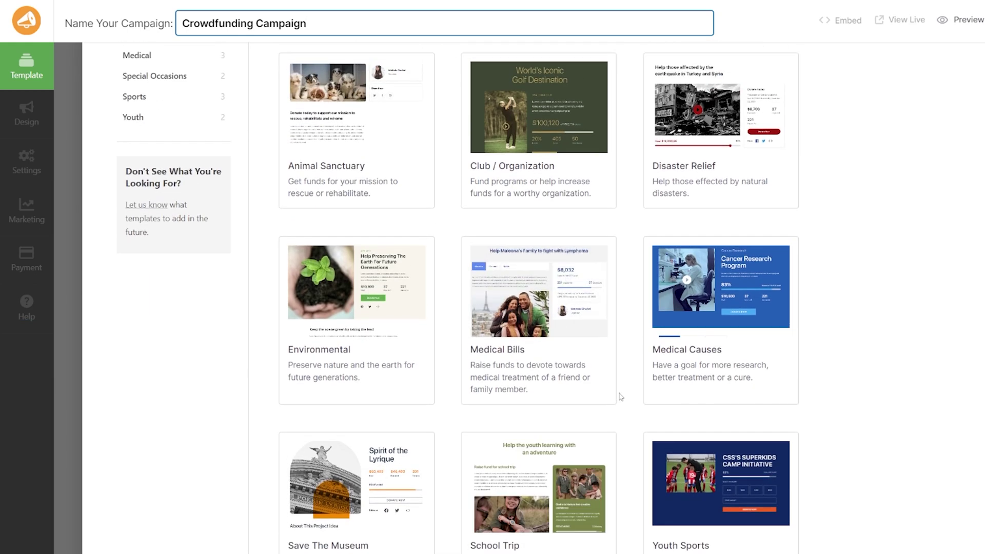
scroll(616, 420, up, 1)
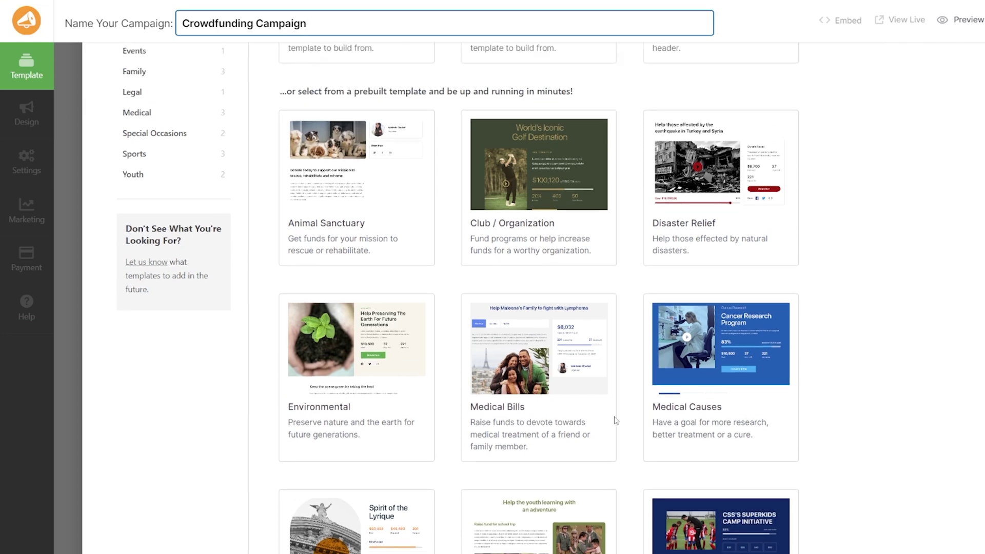
scroll(614, 417, up, 1)
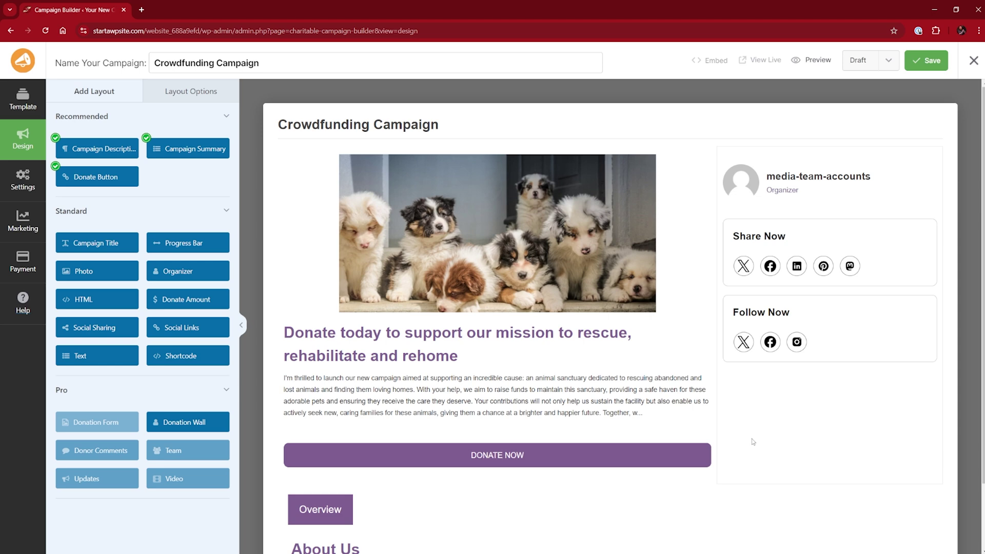
- Delete the Organizer field above the Share Now block from the campaign layout
mouse_move(824, 172)
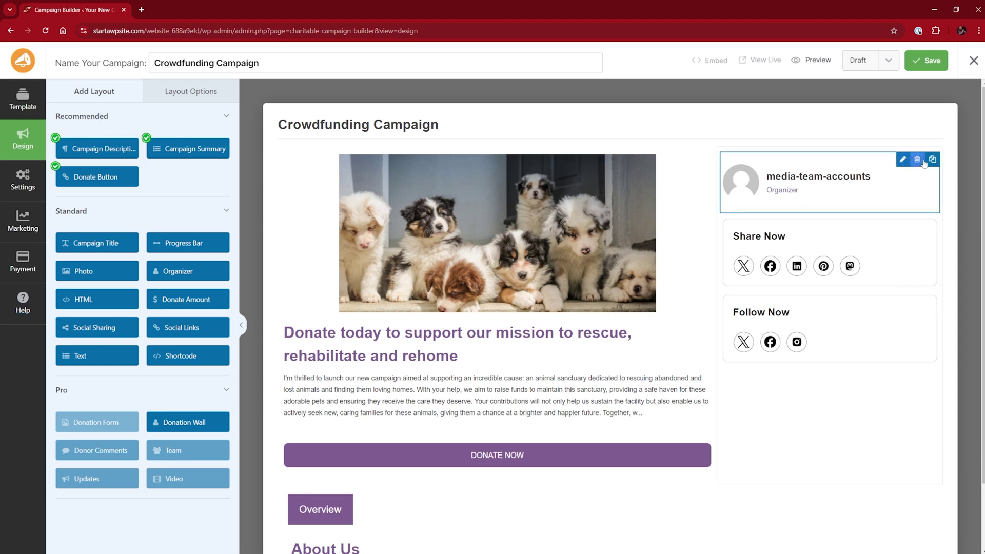
click(918, 160)
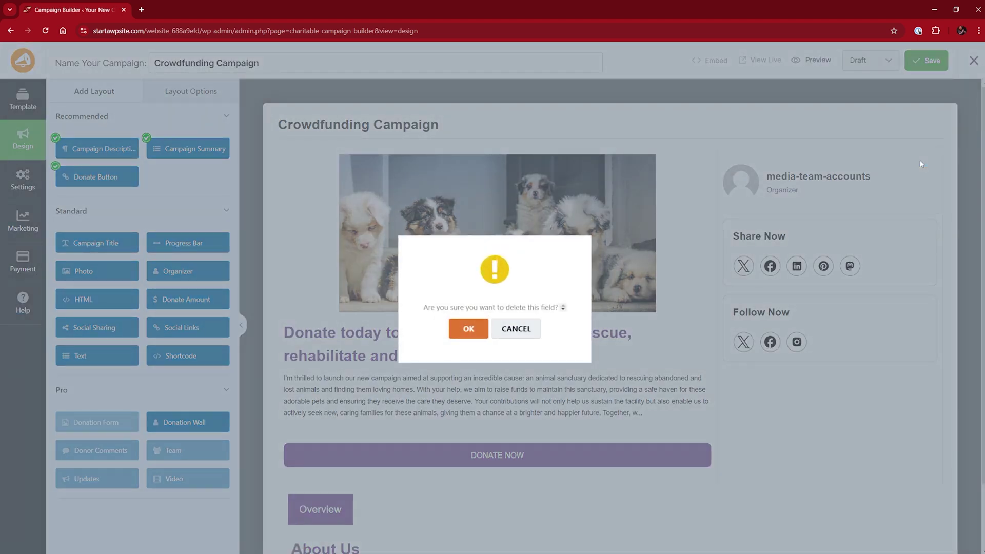
click(477, 329)
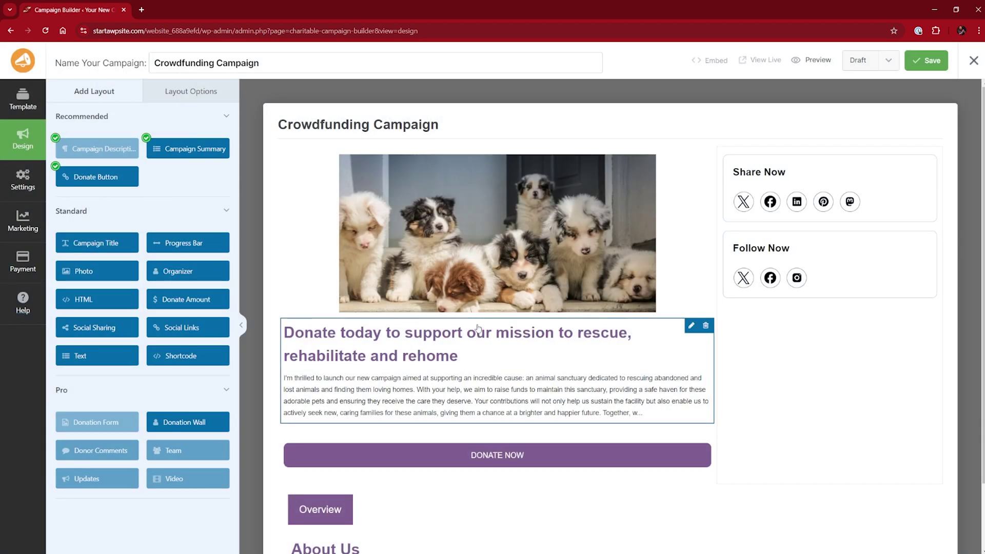
- Replace the puppy photo with the wide image bg-03-free-img.jpg from the media library, at 100 % width
scroll(835, 377, down, 1)
scroll(835, 377, up, 1)
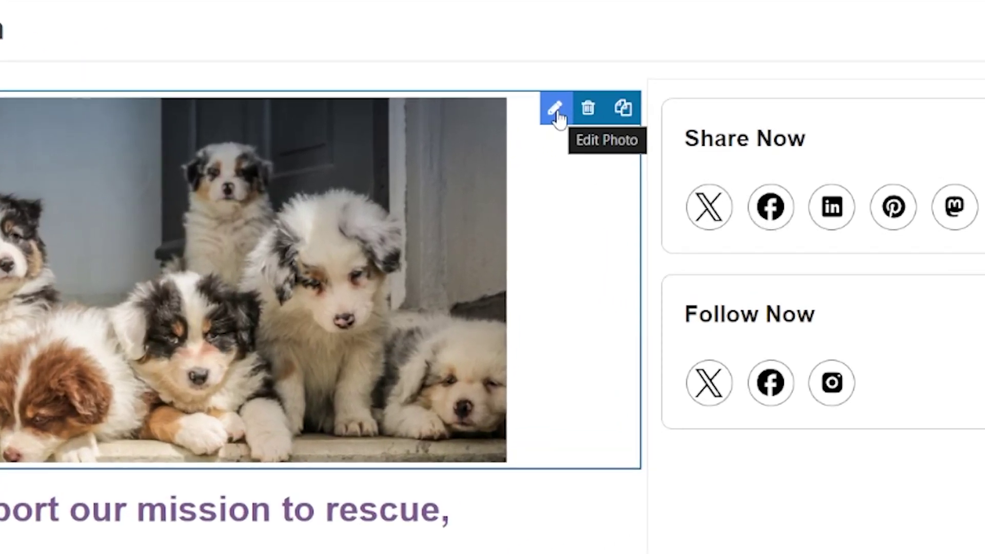
click(558, 118)
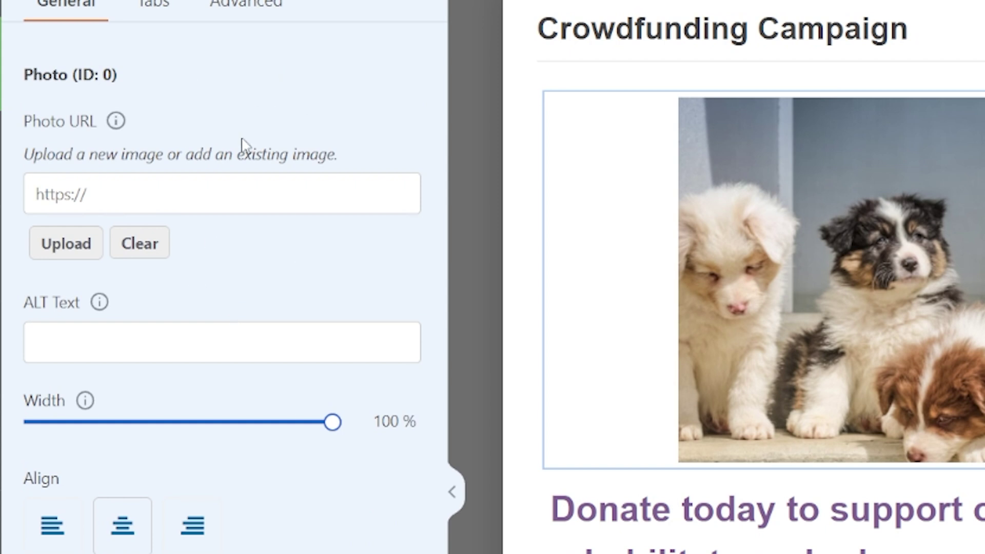
click(60, 250)
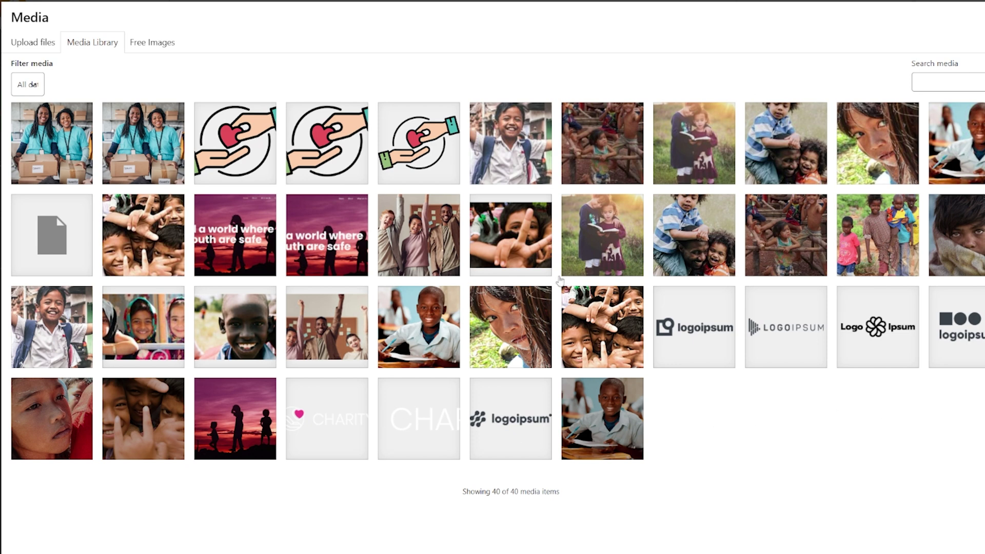
click(321, 332)
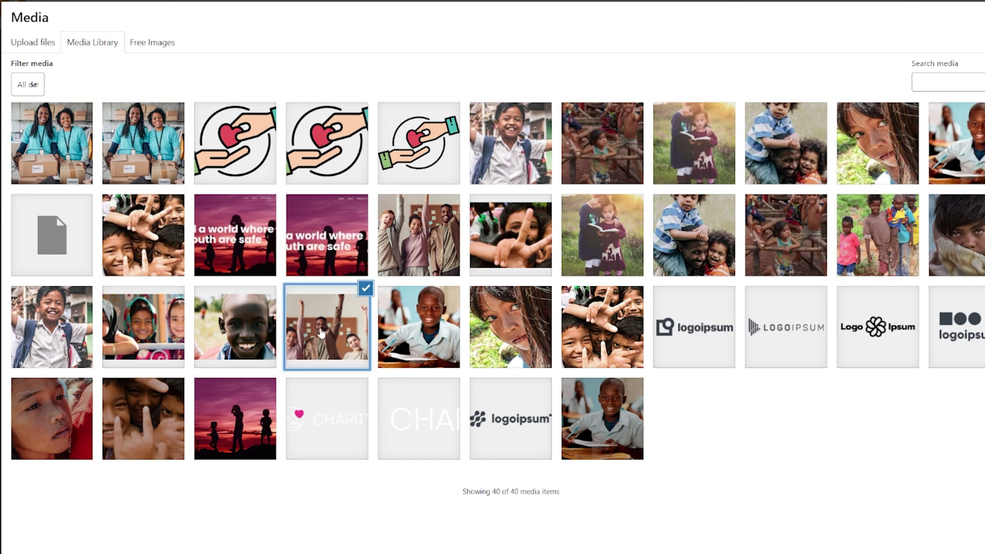
click(505, 340)
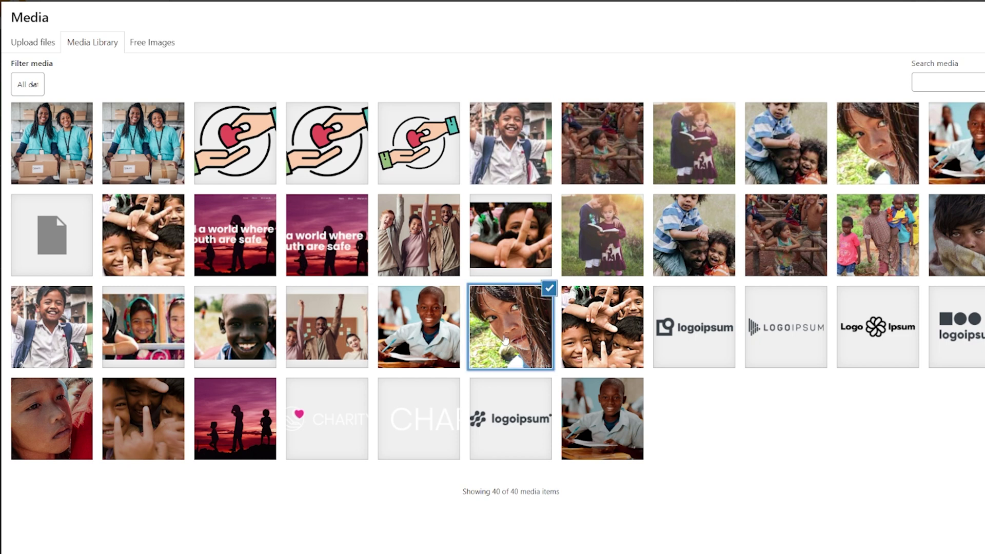
click(598, 337)
click(596, 254)
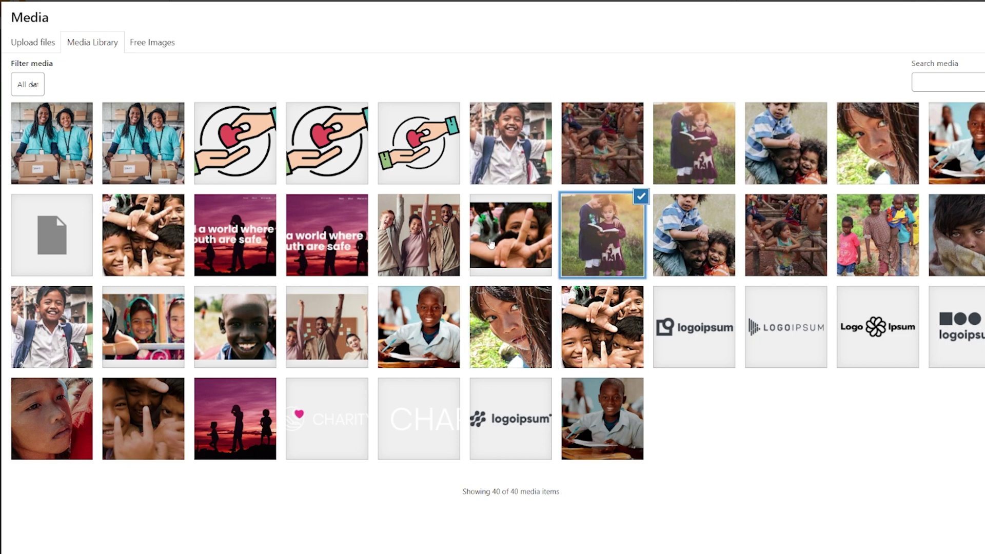
click(491, 244)
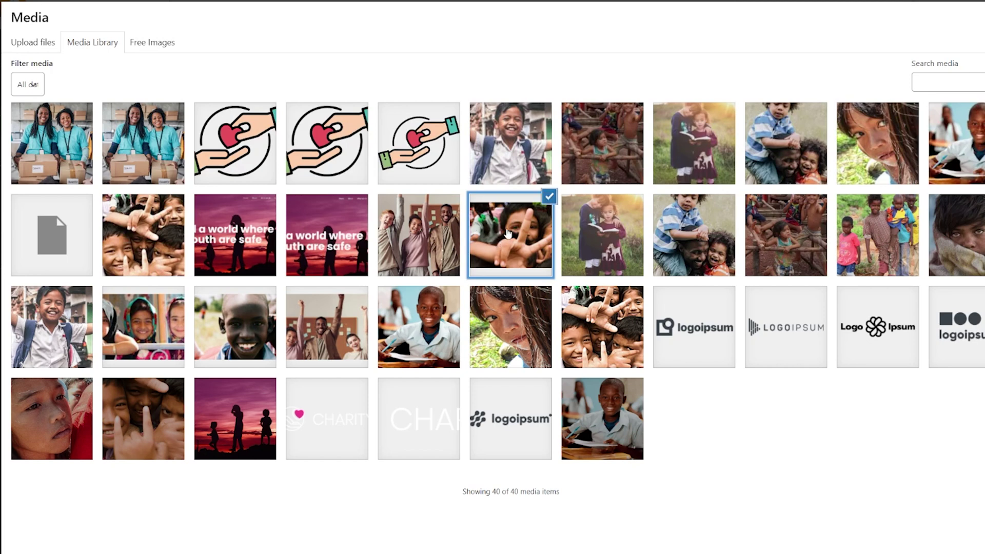
click(34, 43)
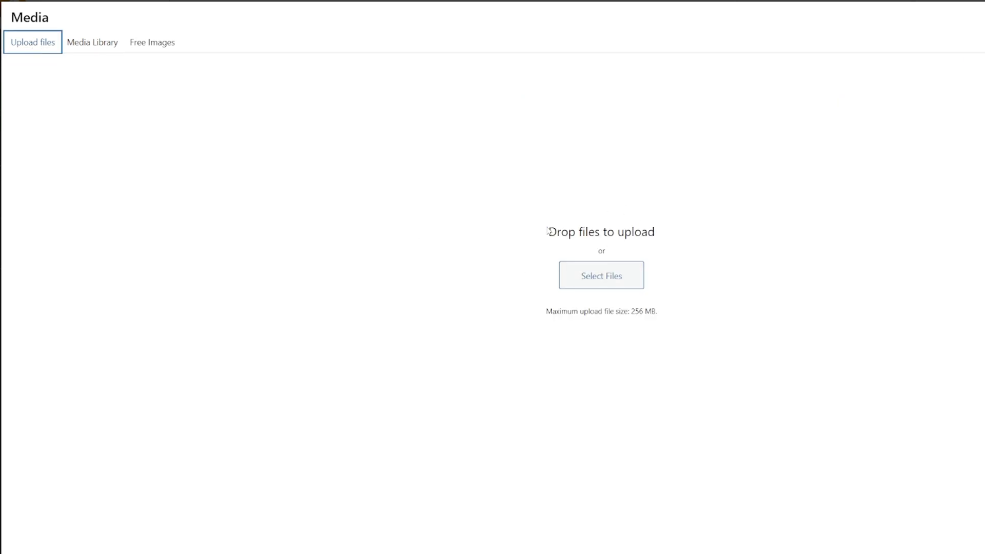
click(98, 49)
click(507, 248)
click(507, 248)
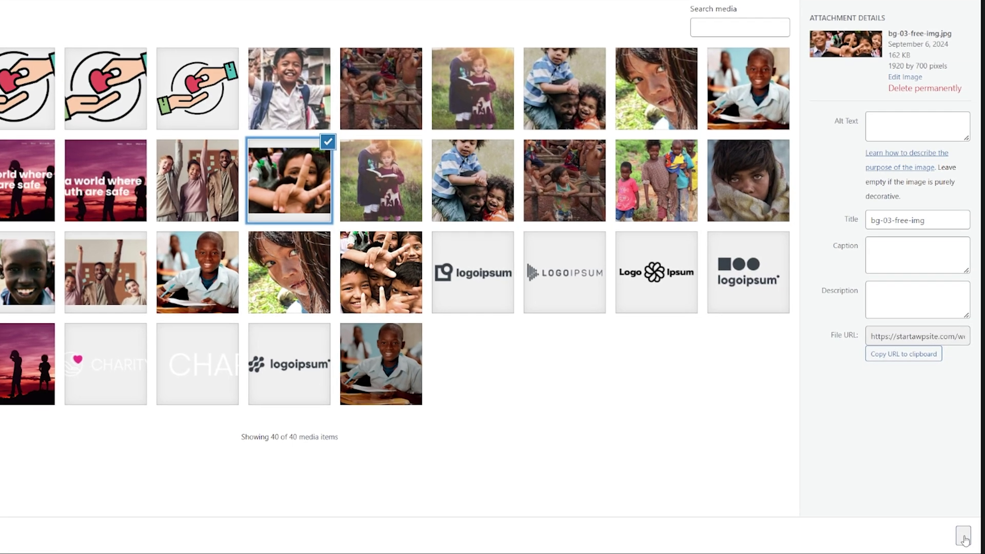
click(964, 538)
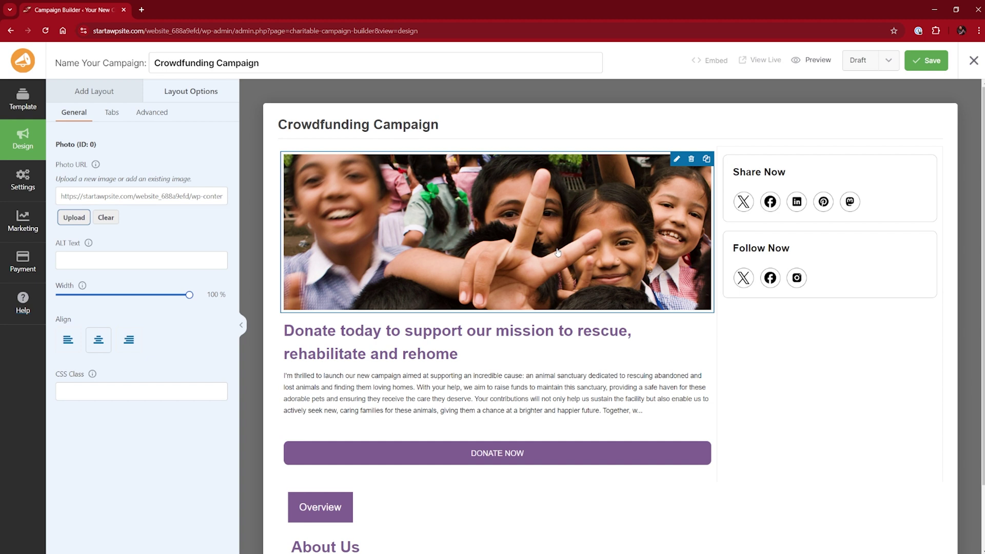
mouse_move(189, 294)
mouse_down()
mouse_move(139, 296)
mouse_move(201, 293)
mouse_up()
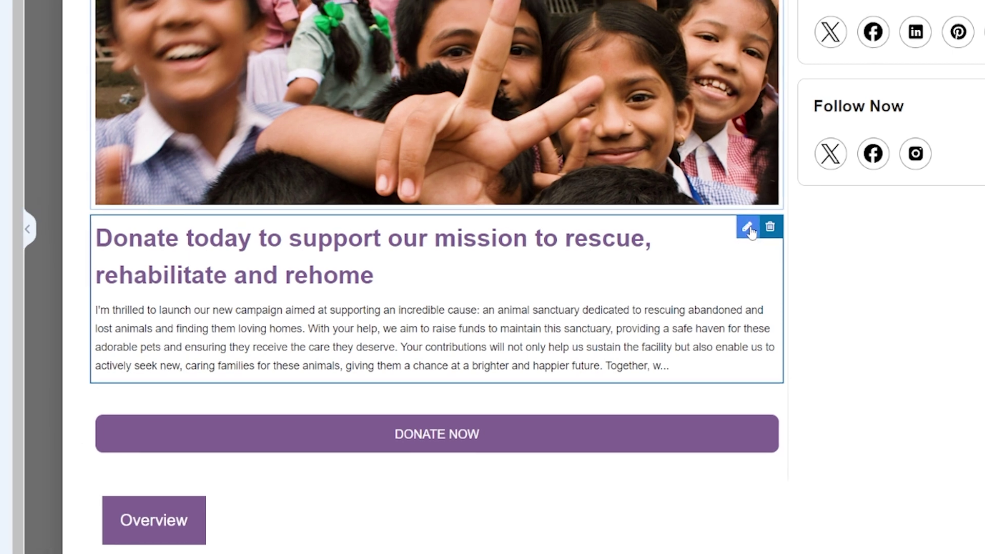
- Set the campaign description's headline to "A Brighter Future for Children" and replace its body with text beginning "Imagine a world where every child has the opportunity"
click(737, 222)
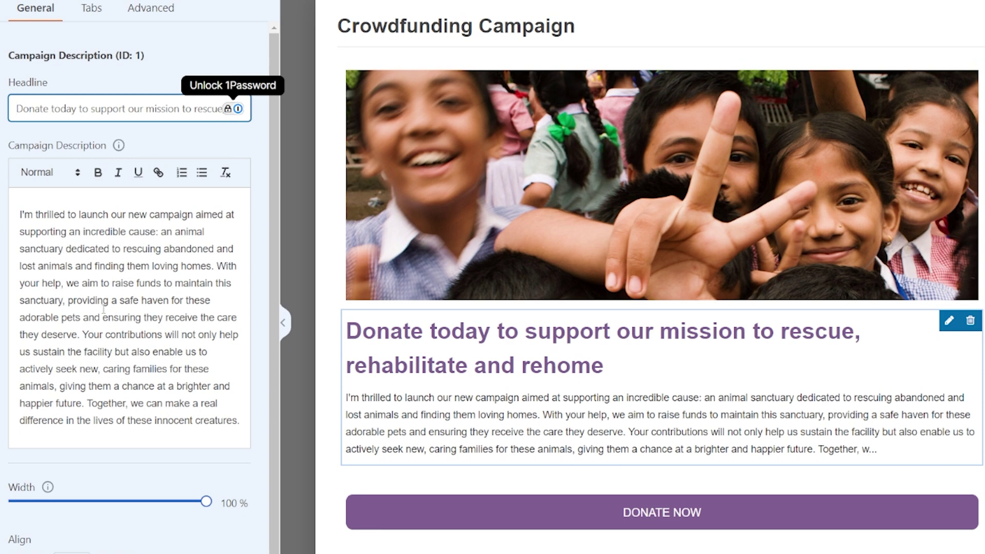
click(85, 232)
key(ctrl+a)
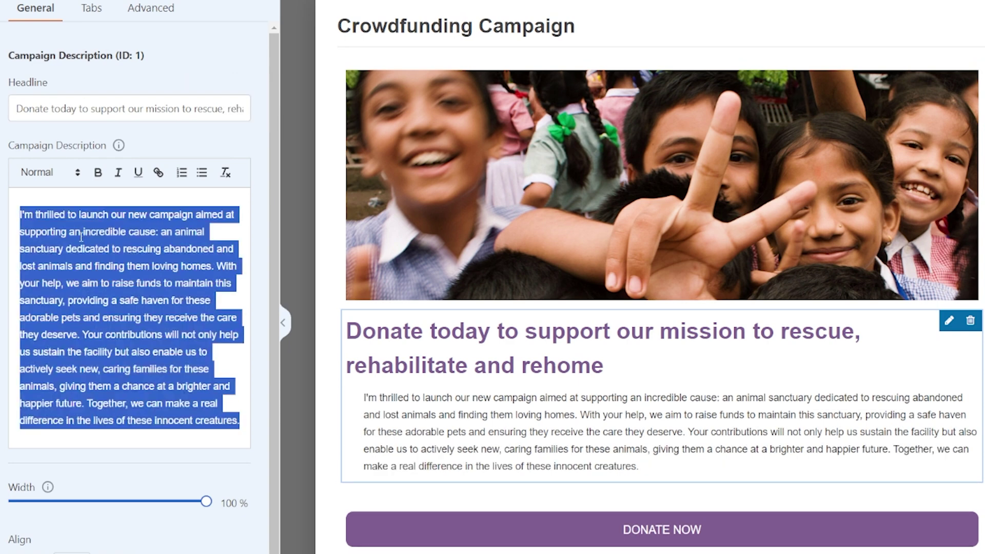
key(BackSpace)
text(Imagine a world where every child has the opportunity to reach their full potential, regardless of their circumstances. Unfortunately, many children around the world face immense challenges that hinder their education and development. These challenges include poverty, lack of access to healthcare, and limited educational resources. Our mission is to empower disadvantaged children by providing them with the essential tools they need to thrive. With your support, we can:)
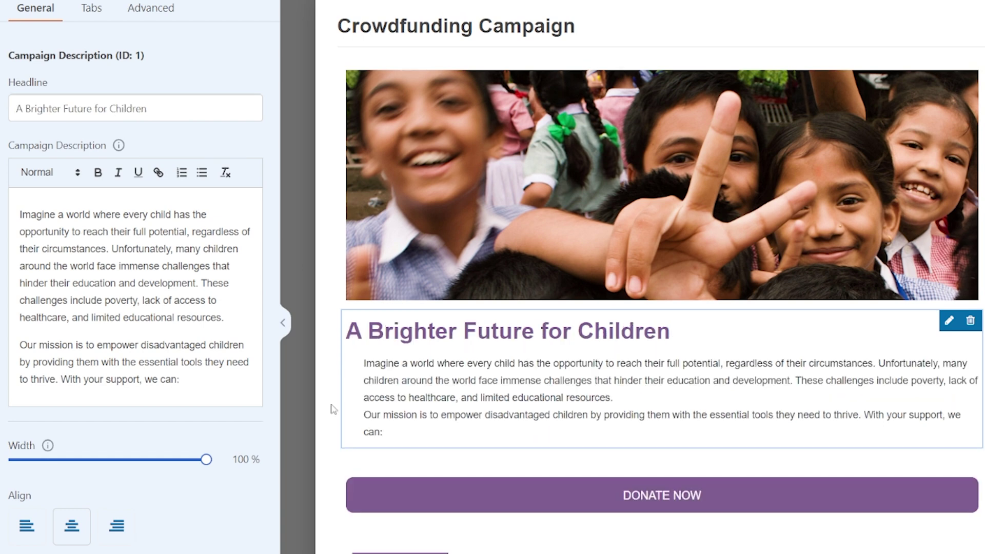
- Replace the About Us text with "We are a non-profit organization dedicated to empowering disadvantaged children worldwide" and the mission sentence about essential tools and resources
scroll(334, 408, down, 2)
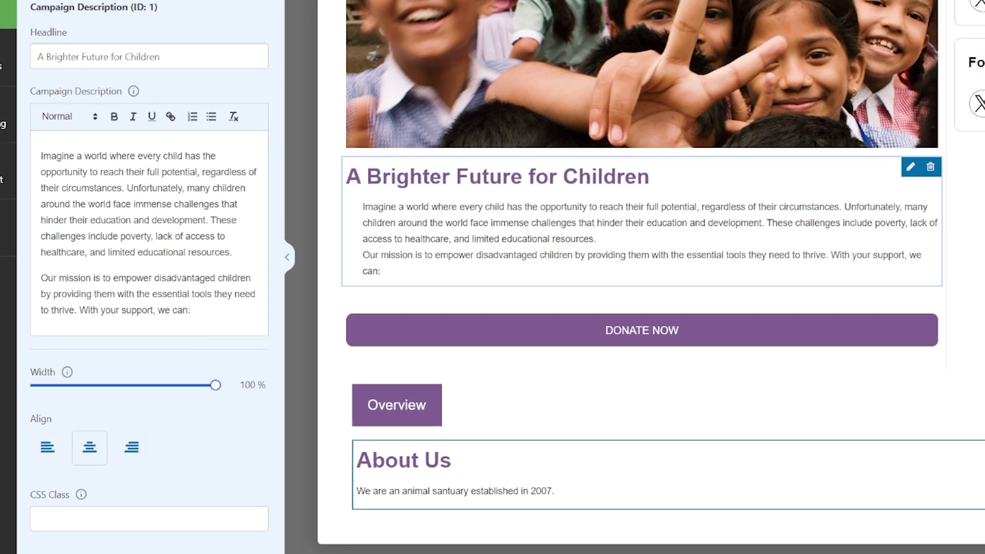
click(617, 471)
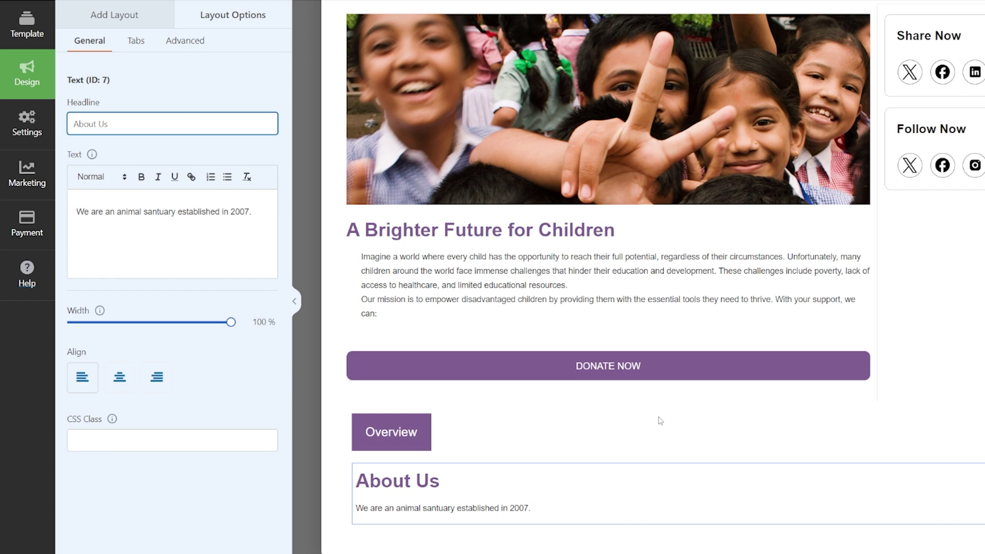
click(167, 228)
key(ctrl+a)
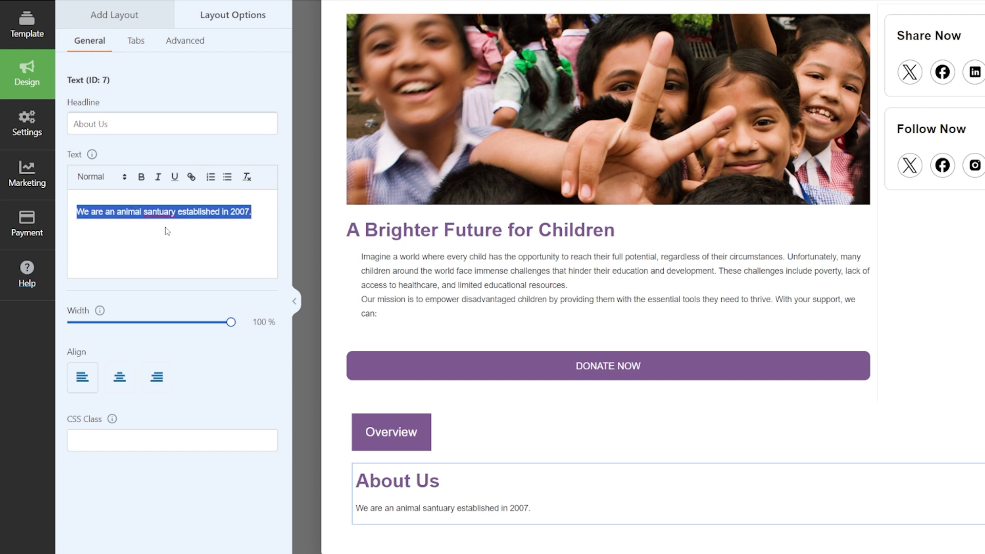
text(is a non-profit organization dedicated to empowering disadvantaged children worldwide. Our mission is to provide them with the essential tools and resources they need to overcome adversity and build brighter futures.)
drag(85, 212, 77, 211)
text(We are)
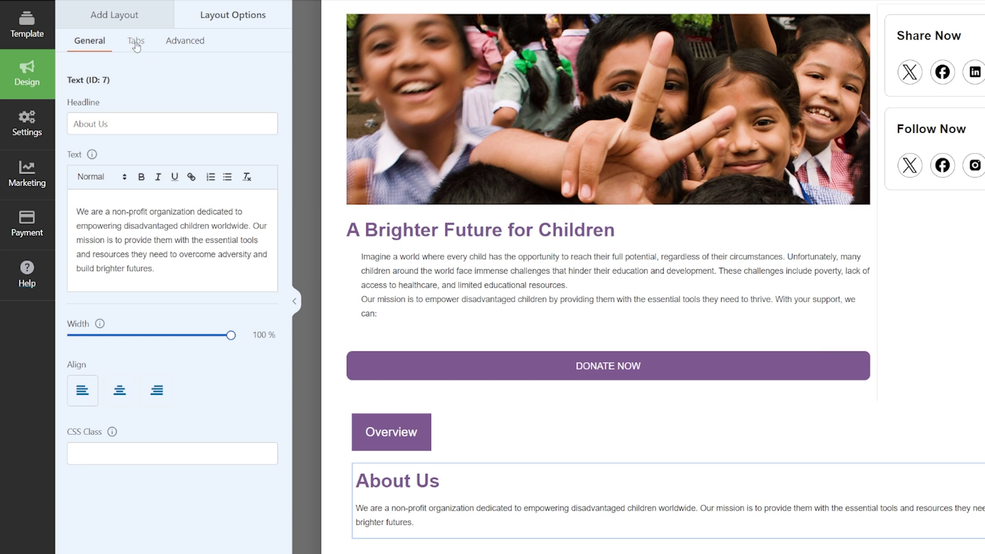
- Add a new tab beside Overview in the campaign's tab section and title it "Where Are We"
click(136, 45)
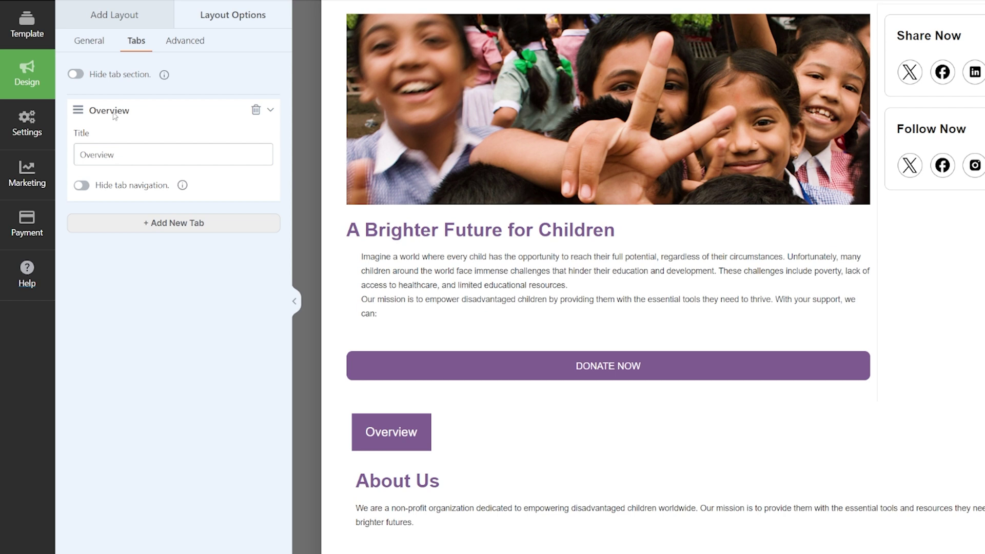
click(185, 230)
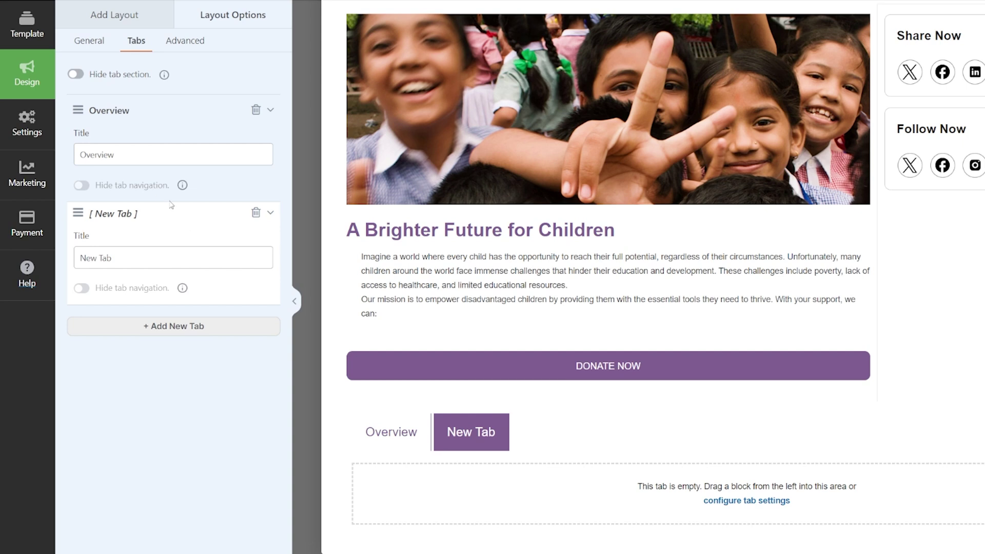
drag(132, 257, 2, 255)
key(BackSpace)
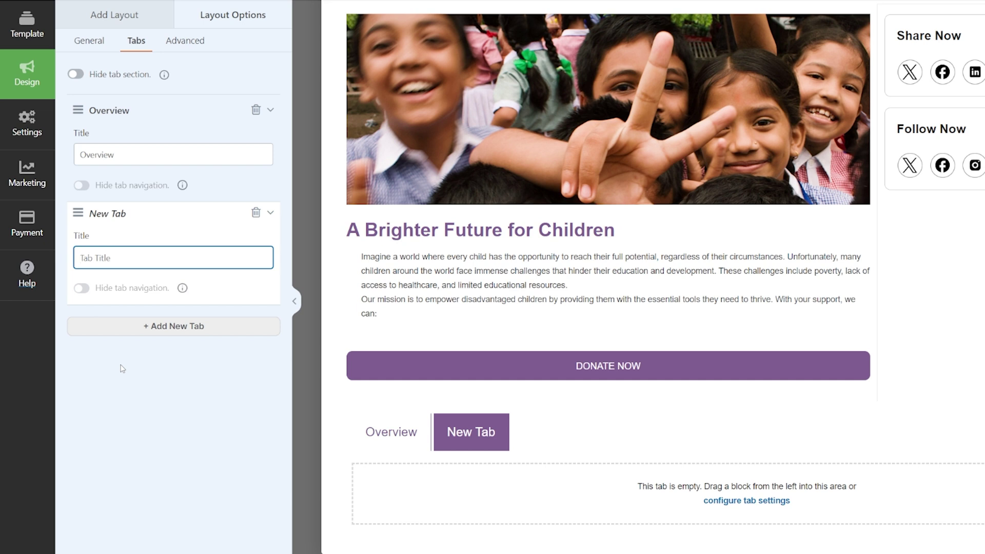
key(Caps_Lock)
text(W)
key(Caps_Lock)
text(here )
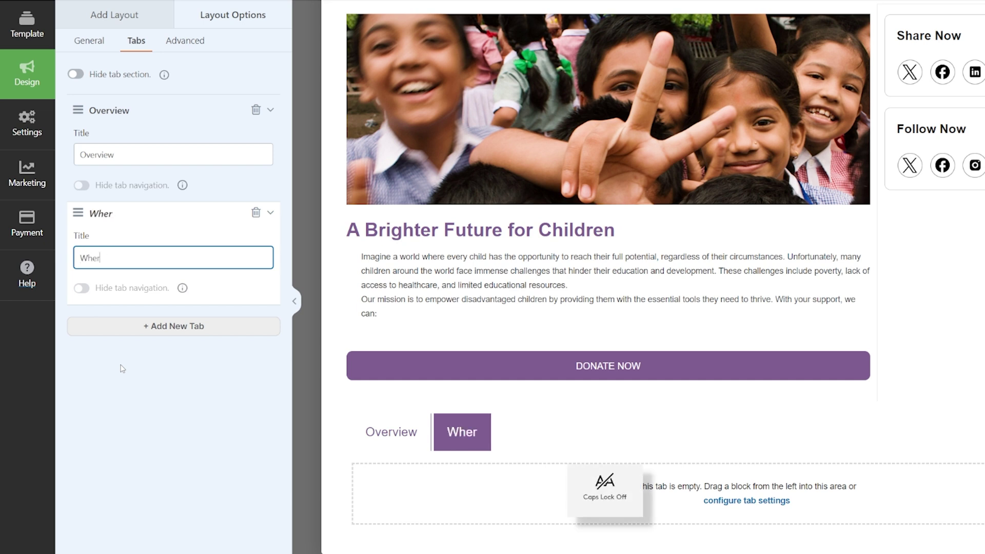
text(Are w)
key(Caps_Lock)
text(E)
key(BackSpace)
key(BackSpace)
text(W)
key(Caps_Lock)
text(e)
click(122, 369)
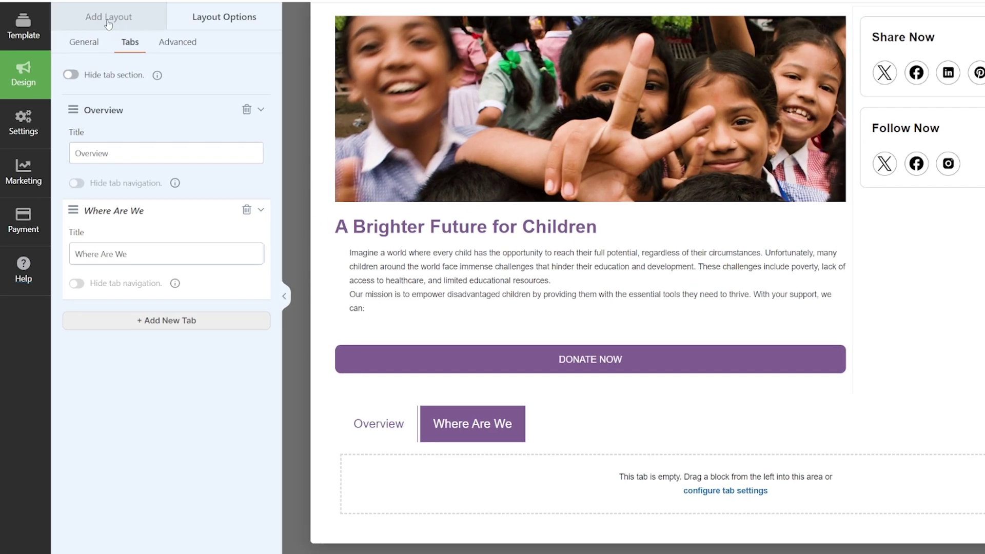
- Add a Text block headed "Address" with the postal address to the Where Are We tab, and test switching between the two tabs
click(108, 20)
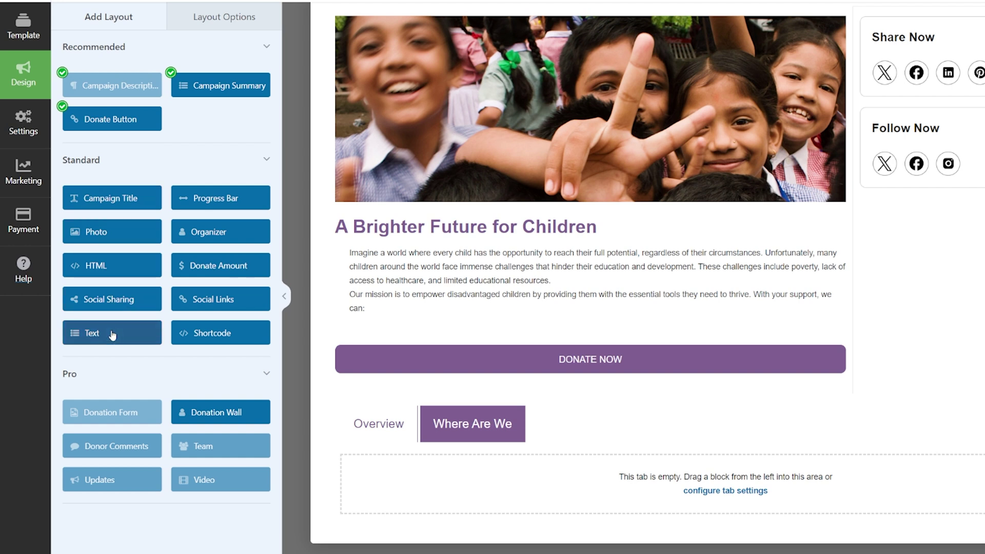
drag(113, 336, 537, 483)
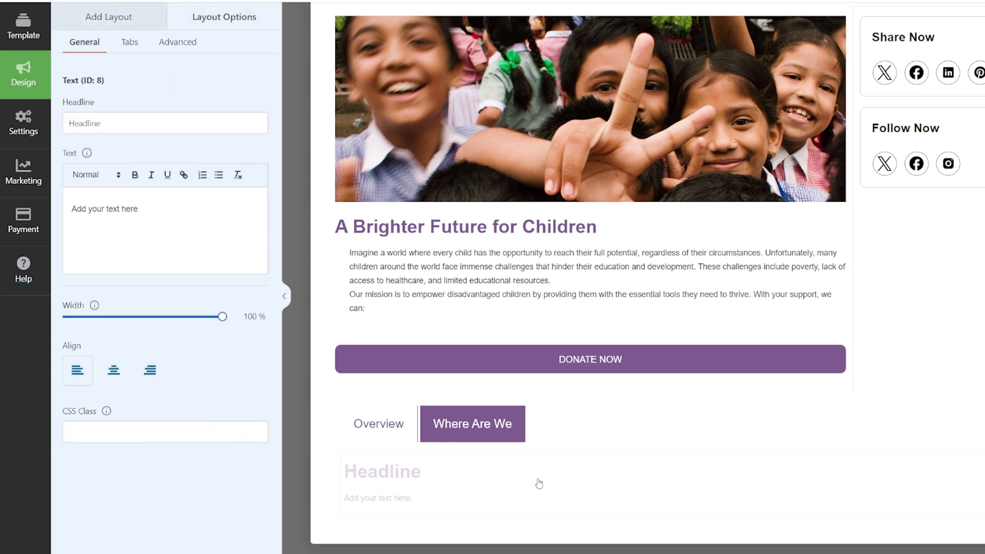
double_click(107, 124)
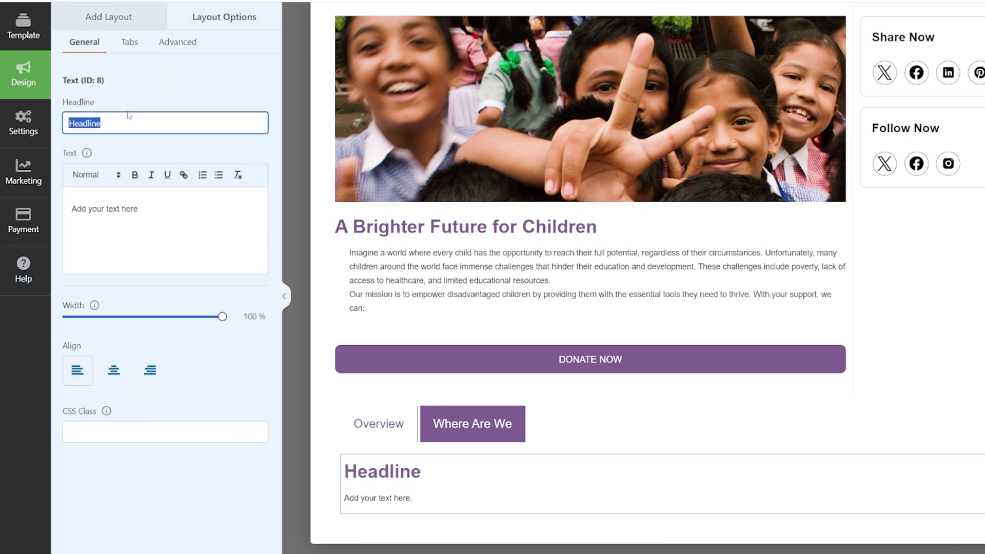
text(Address)
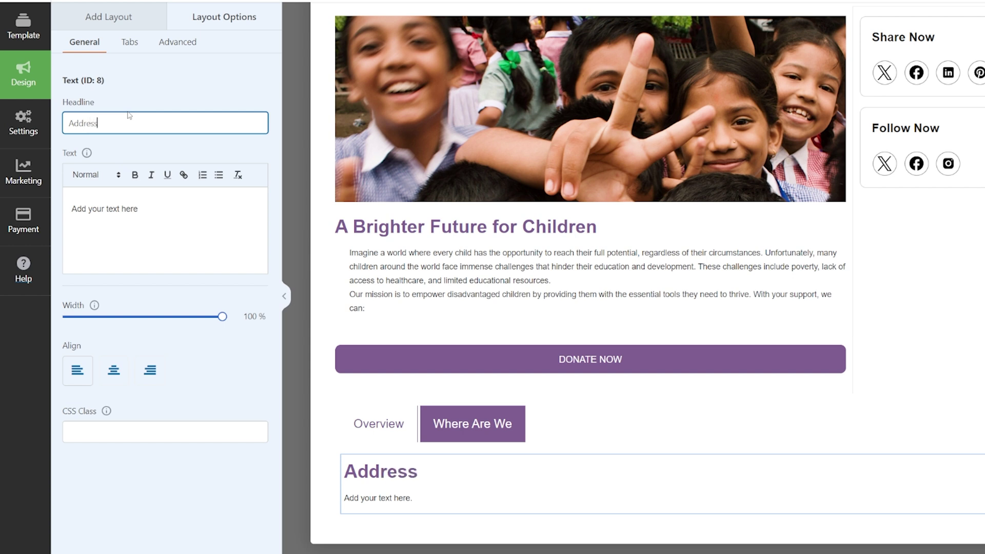
click(131, 210)
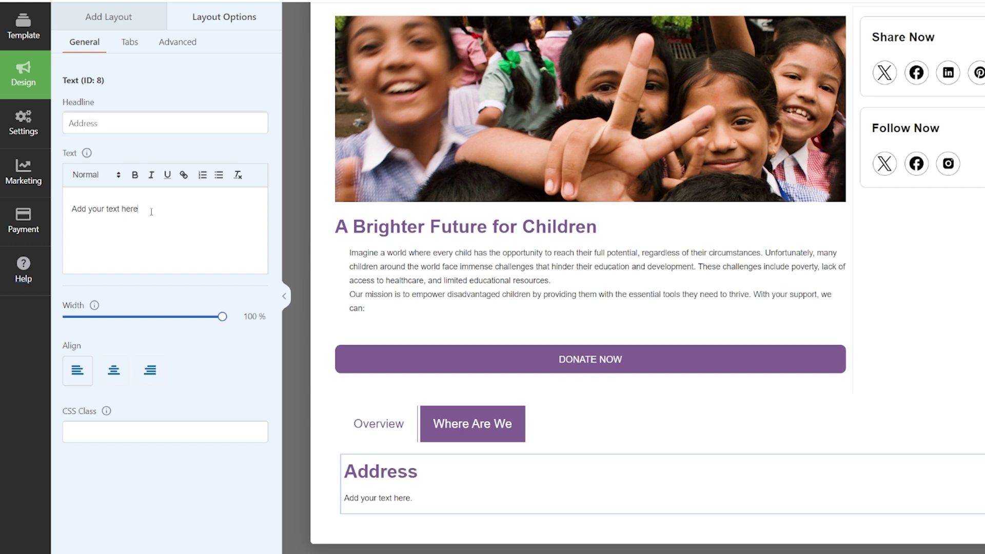
drag(147, 210, 50, 203)
text(Apartment 4B, The Tower, Gotham City)
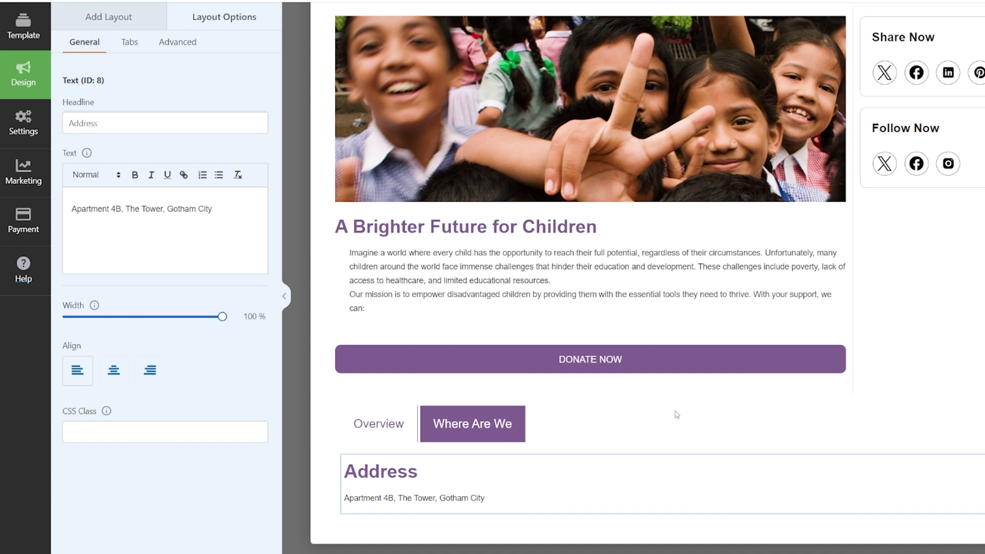
click(382, 433)
click(446, 435)
click(392, 434)
click(470, 434)
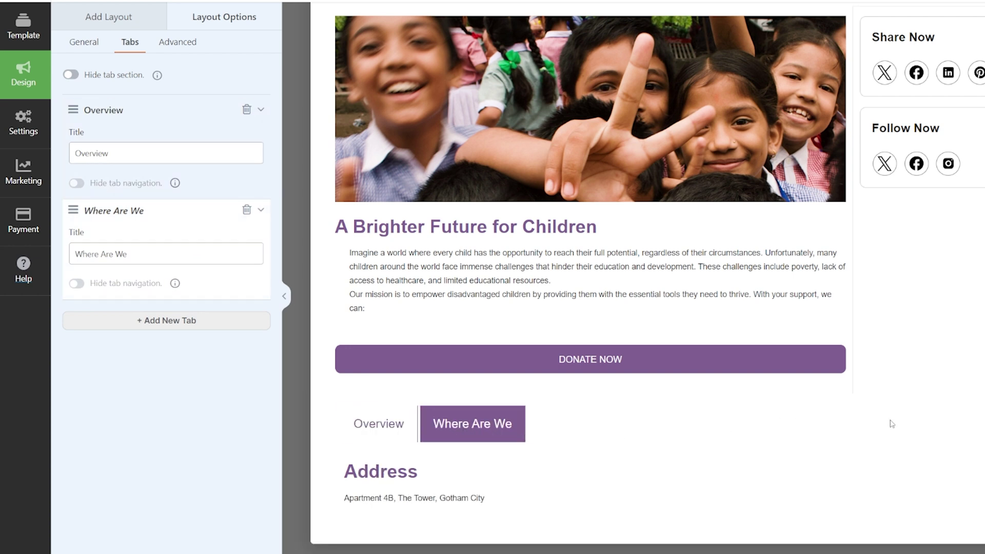
- Add a Donate Amount block directly below the Donate Now button
scroll(892, 424, up, 1)
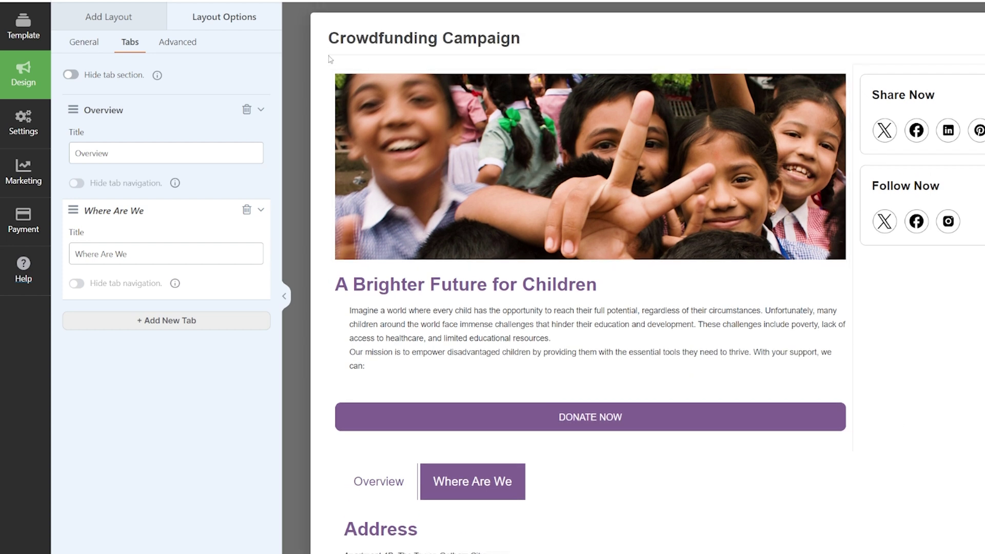
click(114, 23)
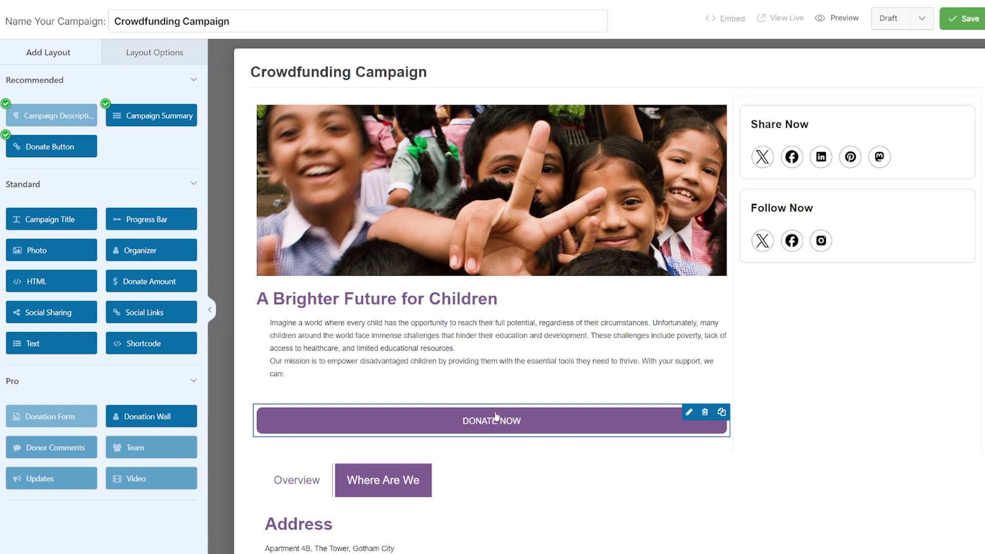
drag(146, 288, 294, 459)
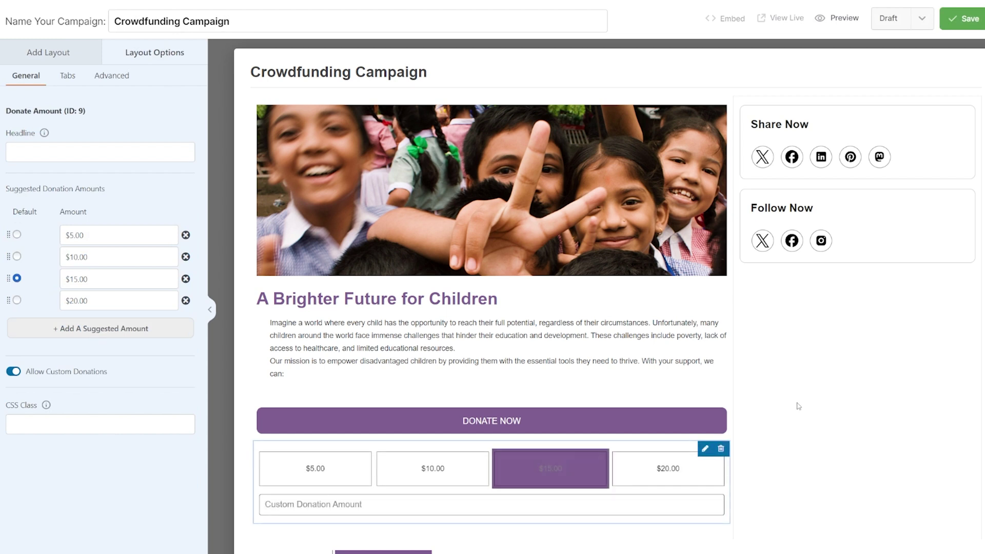
- Set the four suggested donation amounts to $15.00, $20.00, $35.00 and $40.00
scroll(798, 407, down, 3)
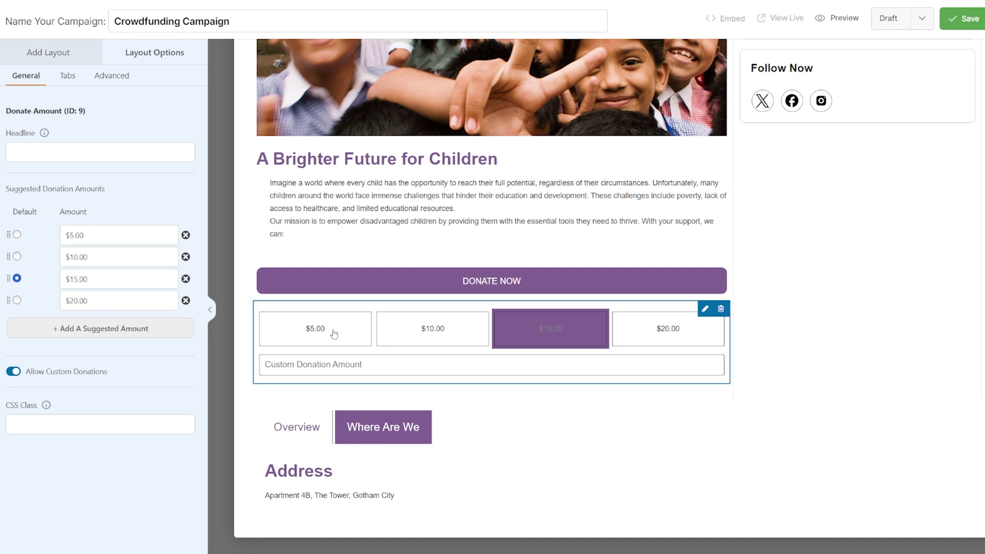
click(69, 237)
text(1)
click(73, 257)
key(BackSpace)
text(2)
click(75, 280)
key(BackSpace)
text(3)
click(74, 300)
key(BackSpace)
text(4)
click(169, 362)
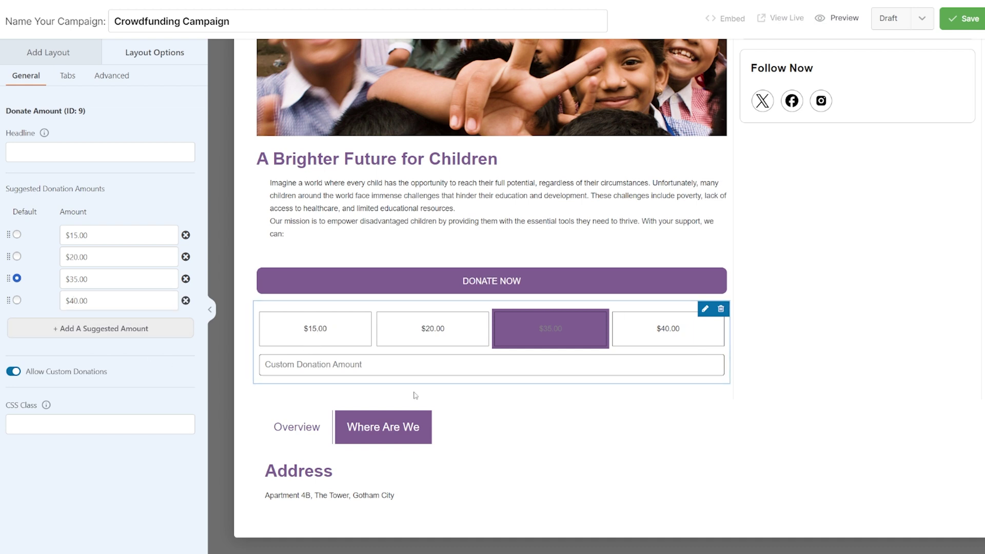
- Try the headline "Quick Donate" on the Donate Amount block and clear it again
click(62, 153)
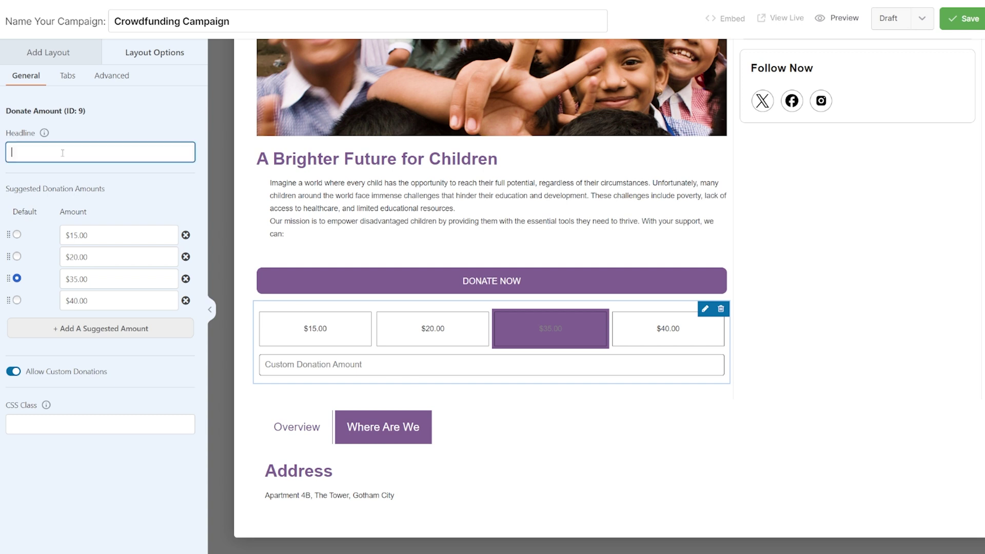
text(Quick Donate)
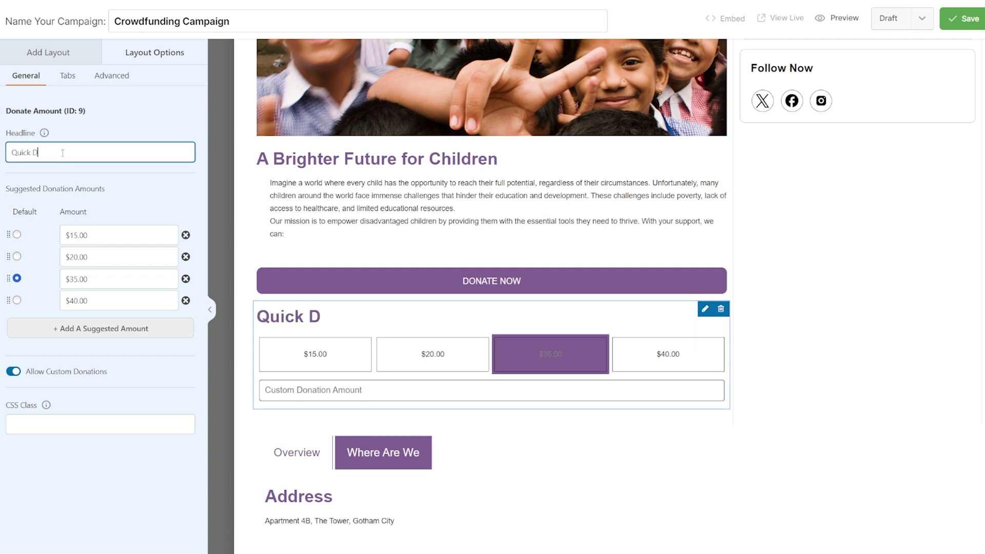
click(137, 190)
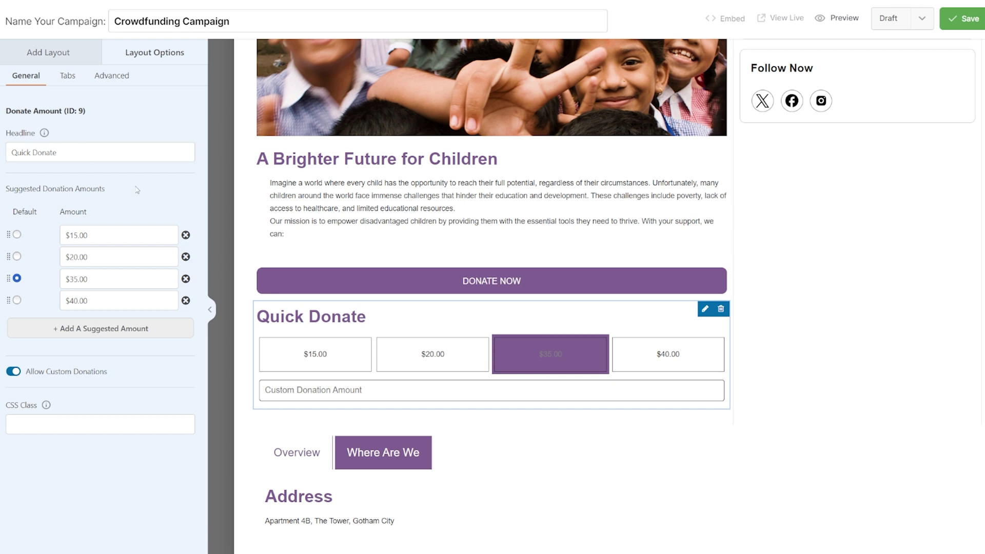
triple_click(67, 147)
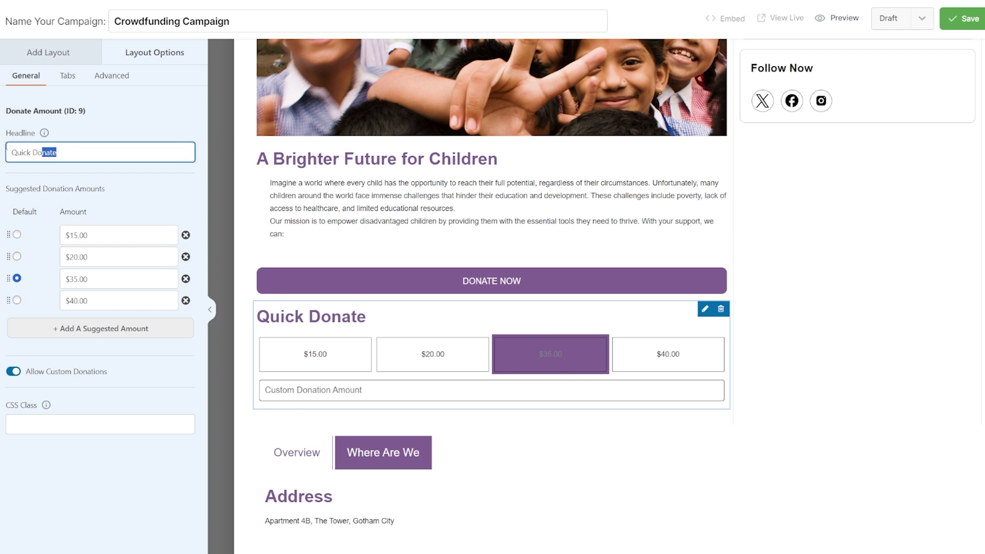
key(BackSpace)
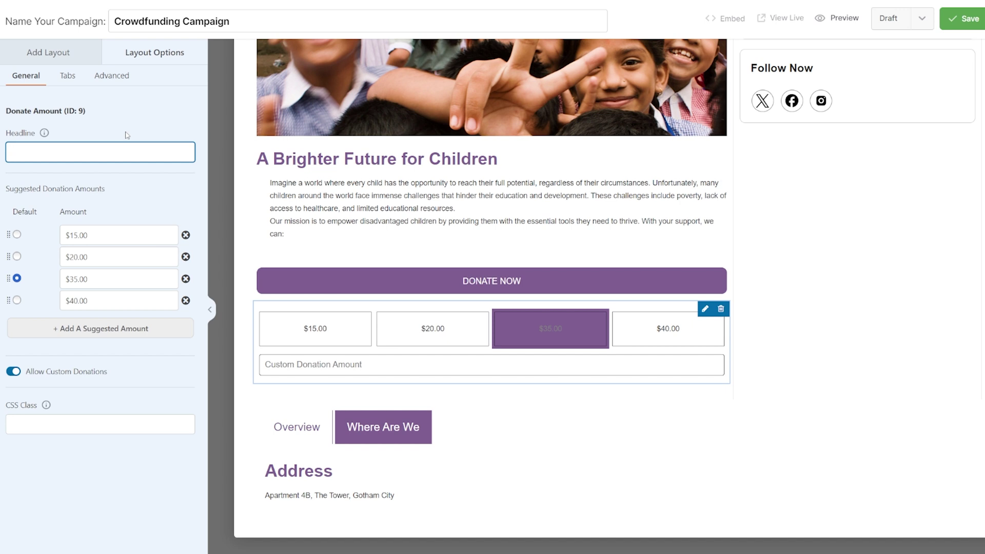
- Add a Progress Bar block between the campaign description and the Donate Now button
click(34, 57)
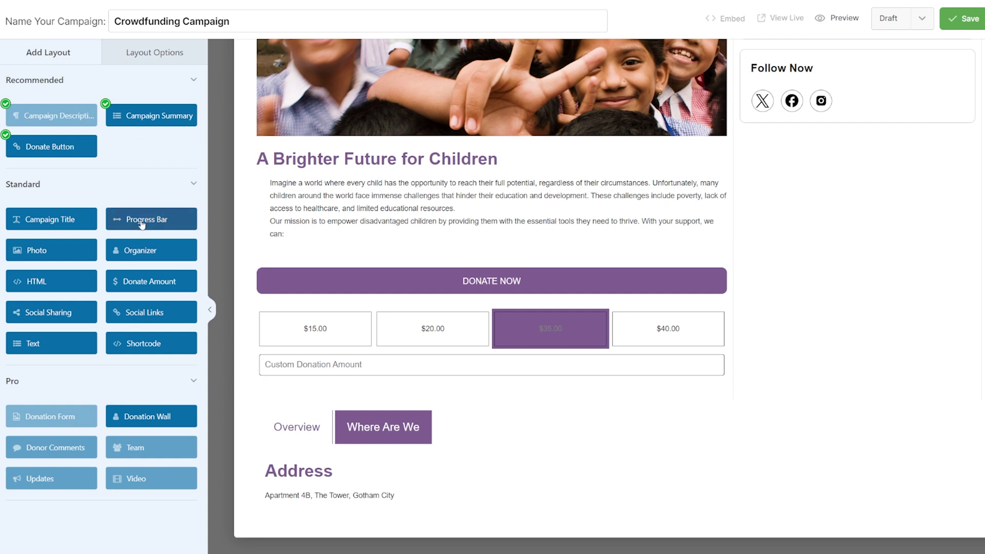
drag(147, 221, 279, 270)
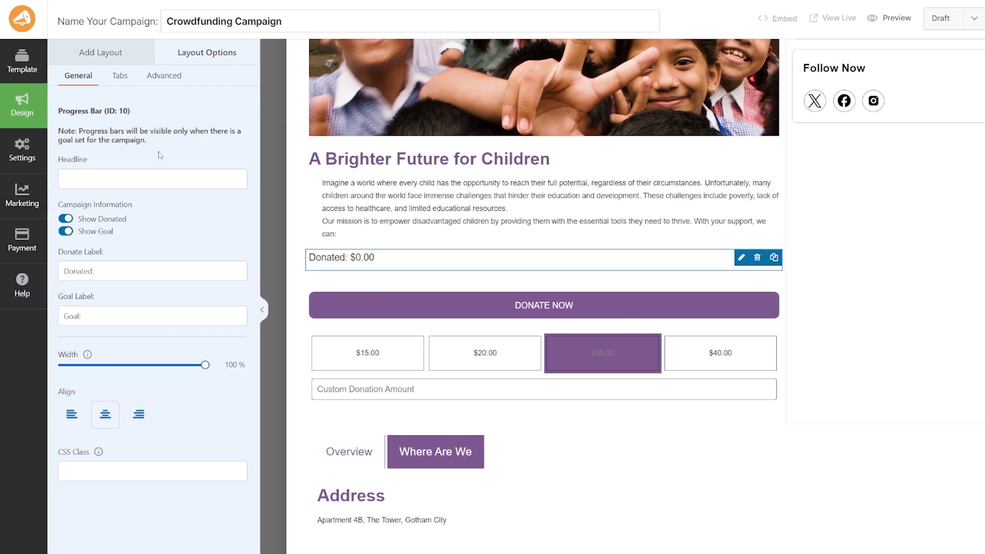
- Set the campaign's goal to $1000 and its ending date to September 30, 2024 in the general settings
click(20, 150)
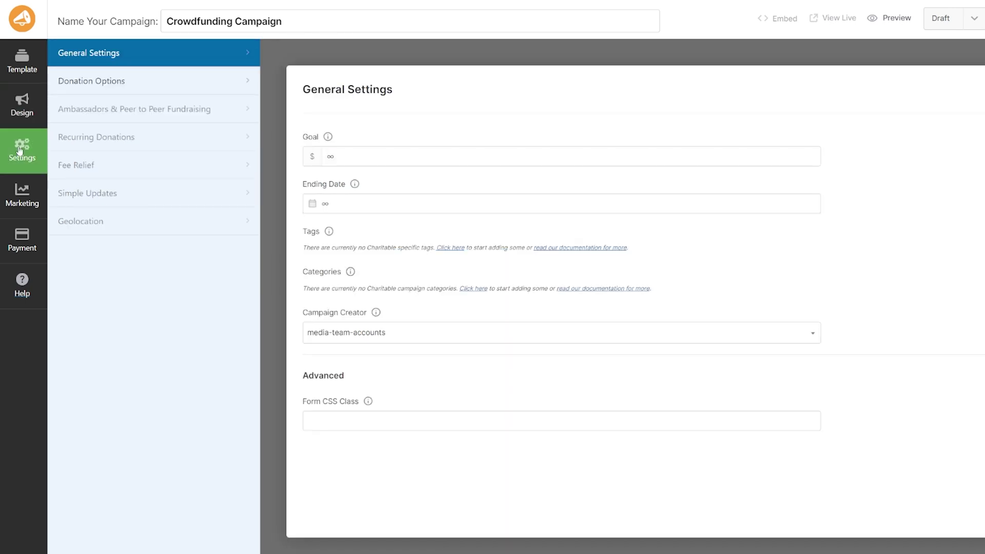
click(338, 157)
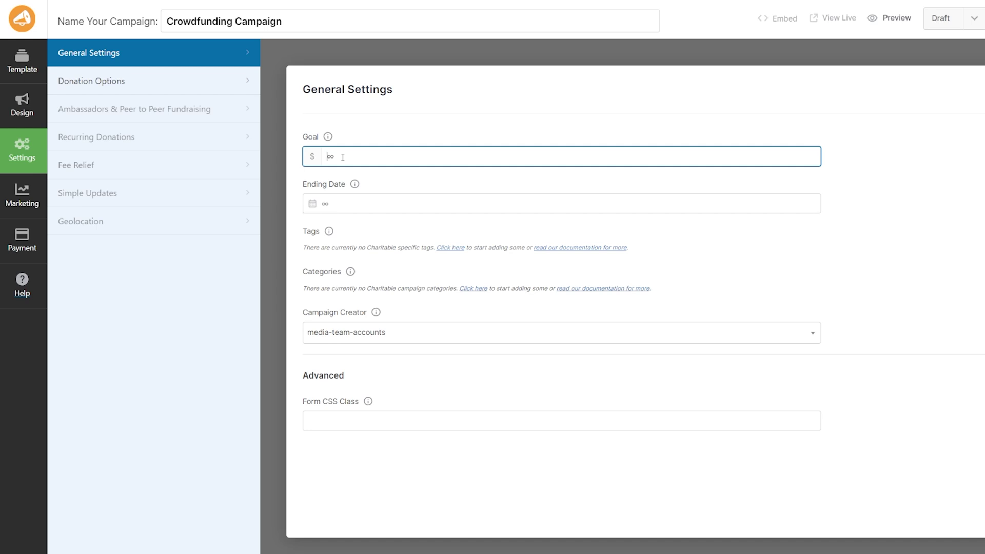
text(1000)
click(370, 127)
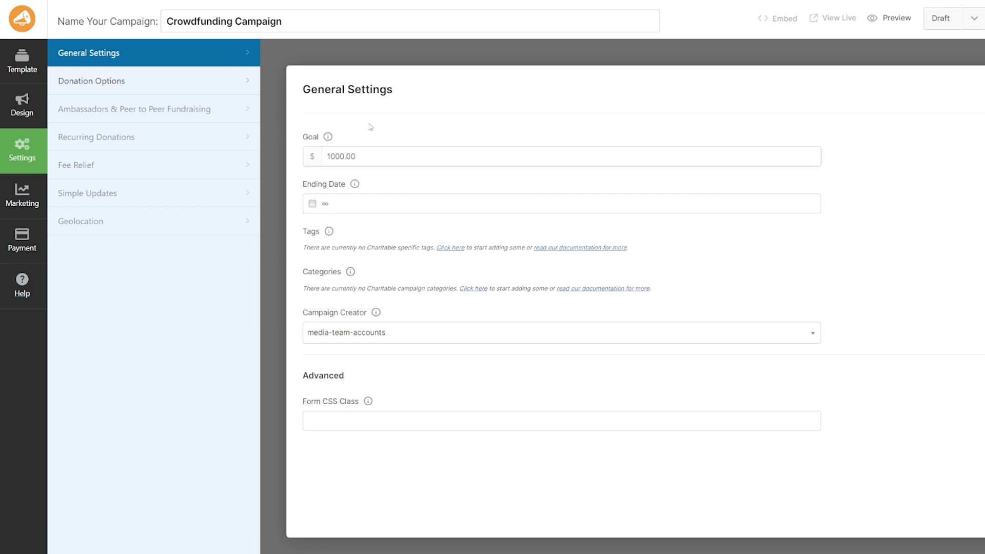
click(325, 205)
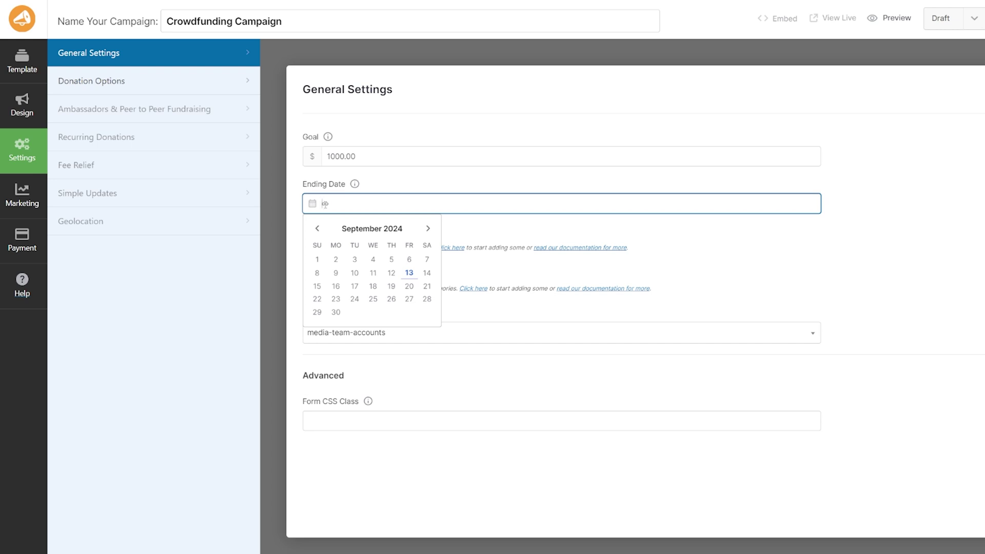
click(339, 314)
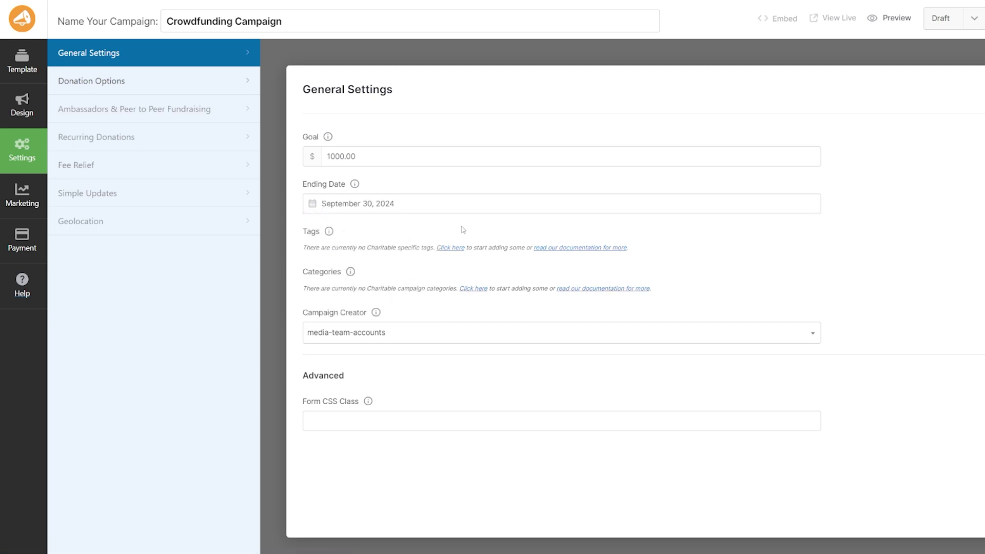
- Add a Photo block below Follow Now in the campaign design, using the media library picture of a boy in a striped shirt on a man's shoulders
click(20, 112)
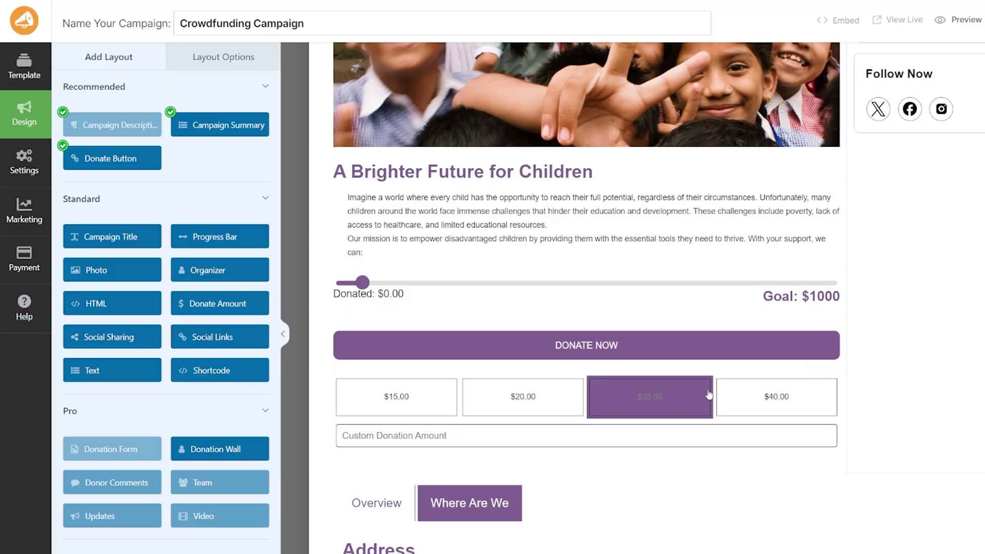
scroll(524, 383, up, 1)
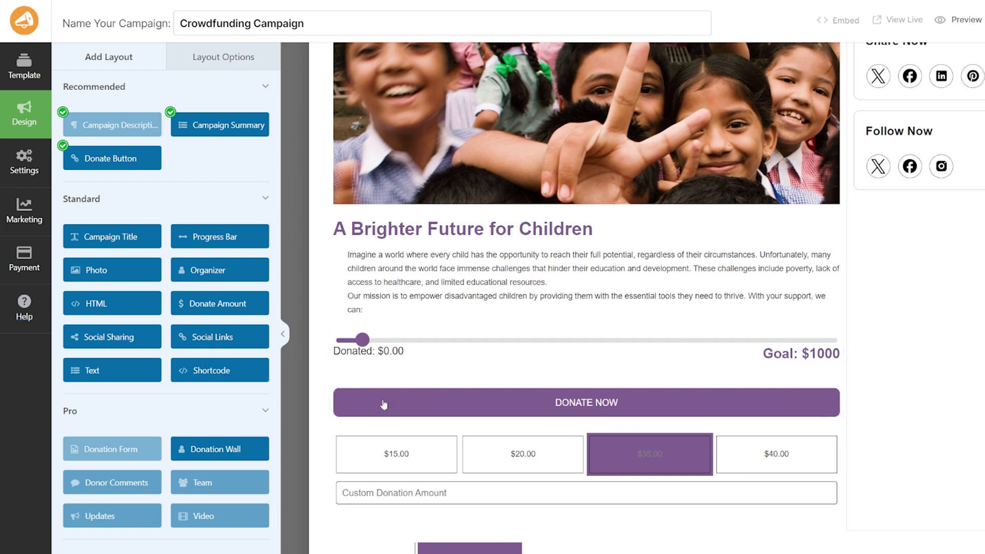
drag(96, 273, 891, 221)
click(891, 232)
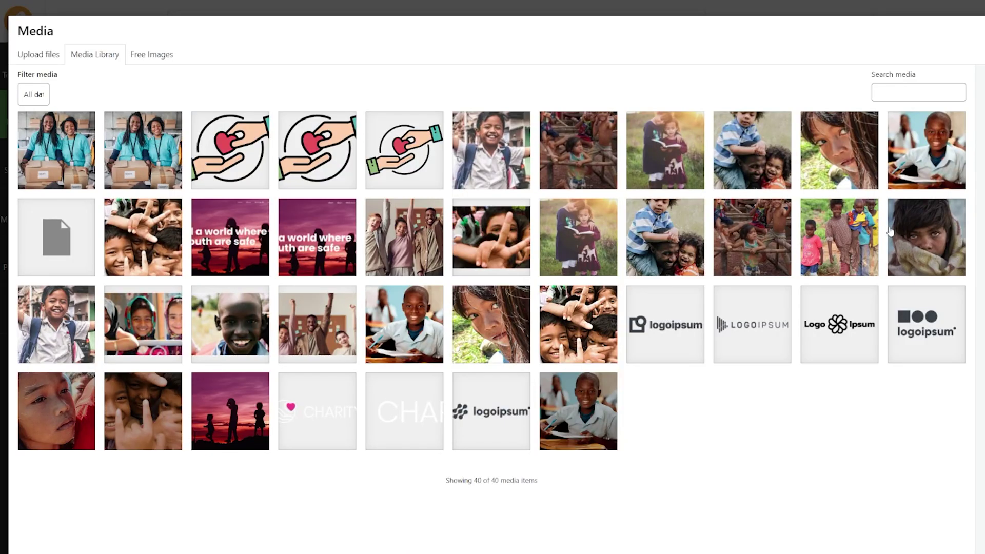
click(660, 253)
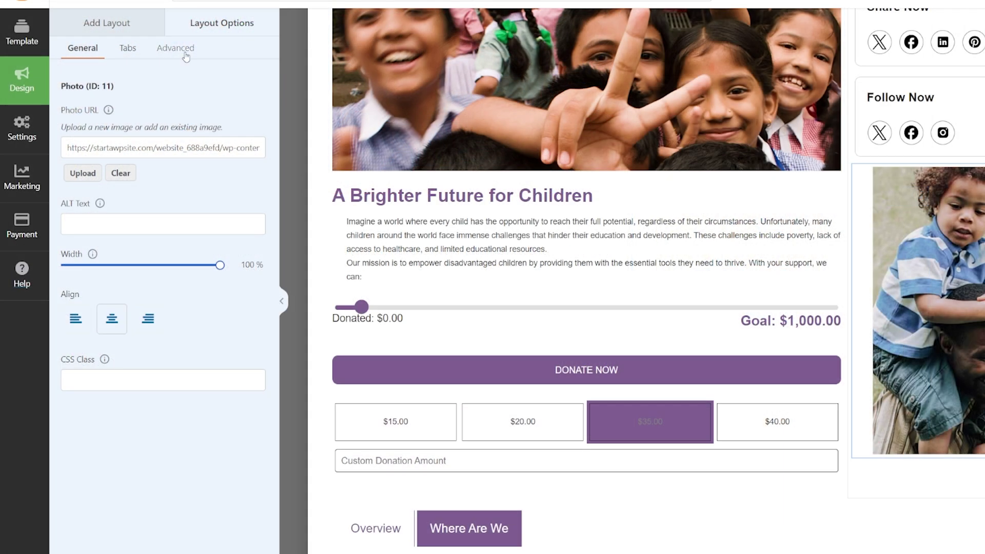
- Try the Rounded and Minimum tab styles in the advanced layout options, and return the tab style to Boxed
click(190, 56)
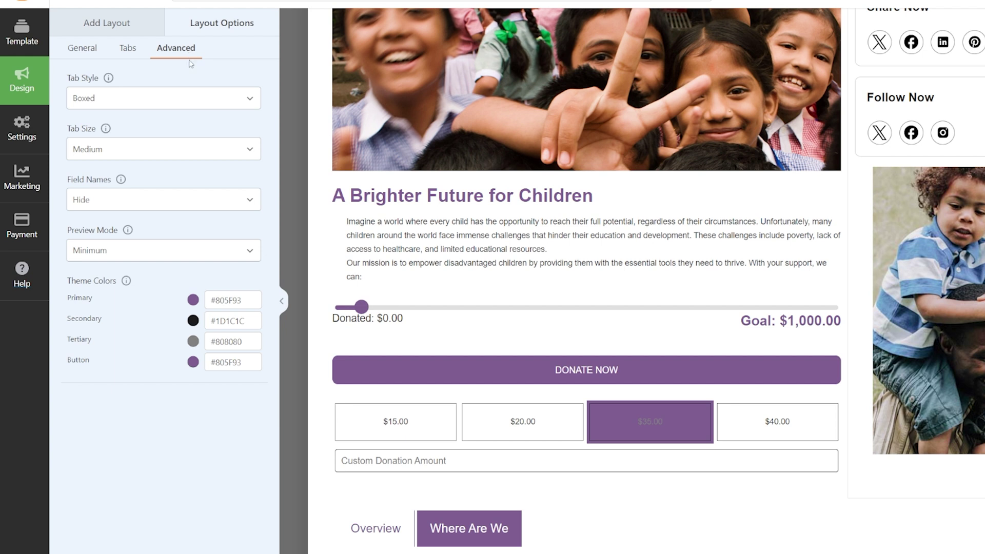
click(186, 102)
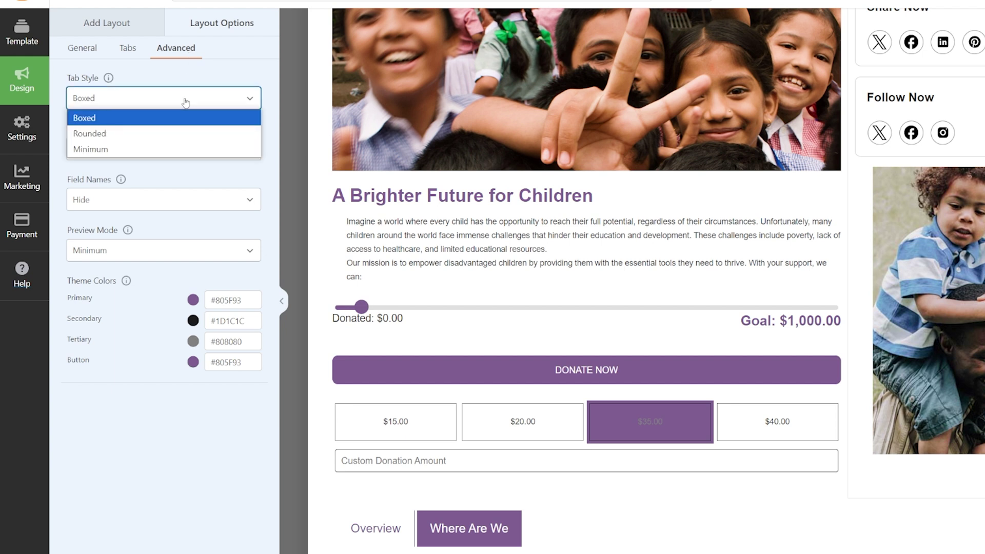
click(186, 102)
click(186, 101)
click(186, 102)
click(162, 105)
click(147, 141)
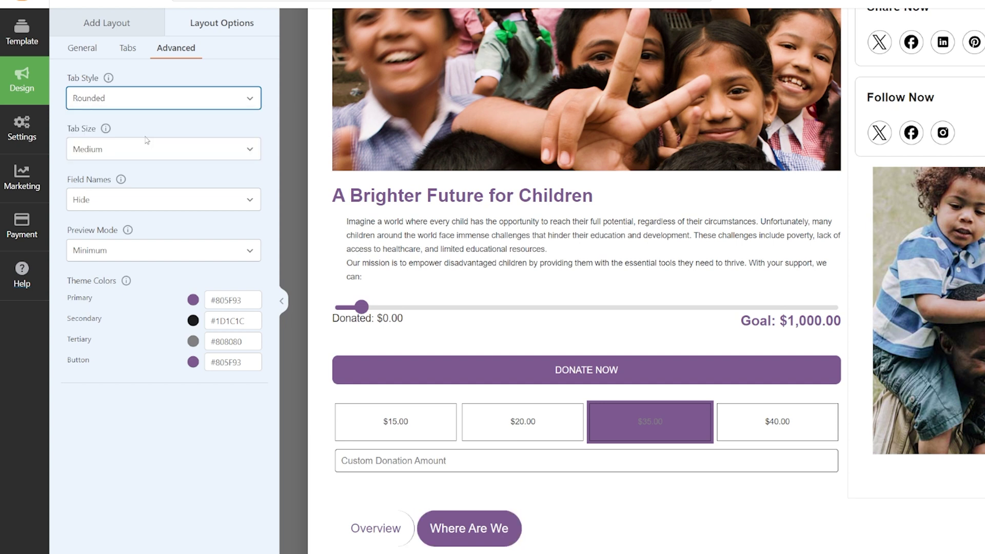
click(167, 95)
click(141, 147)
click(157, 105)
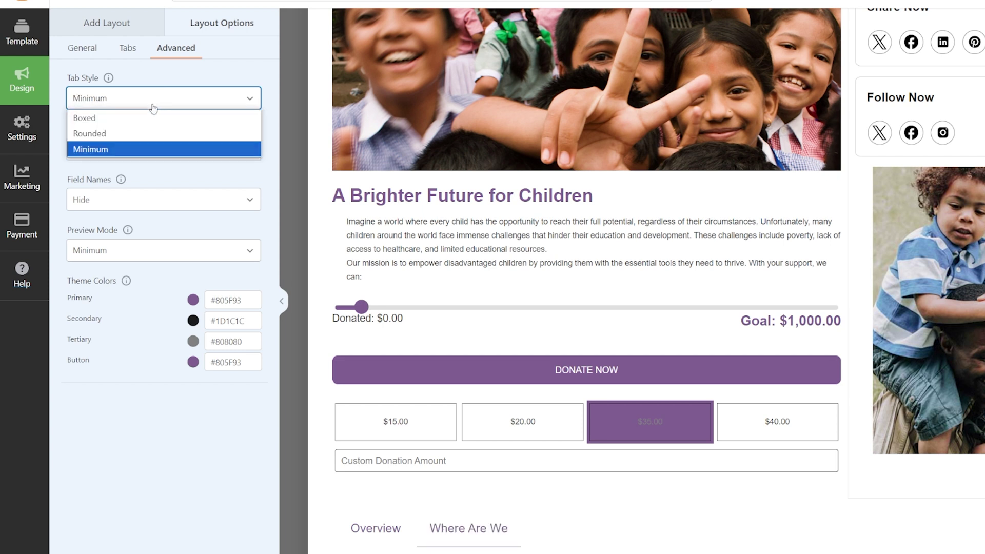
click(138, 115)
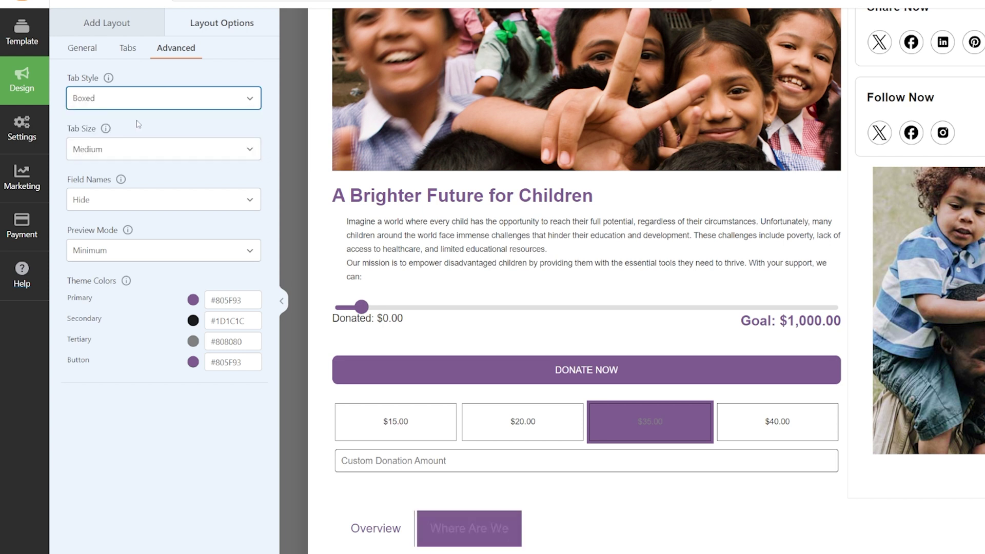
- Try the Small tab size and return it to Medium
click(153, 160)
click(146, 166)
click(146, 152)
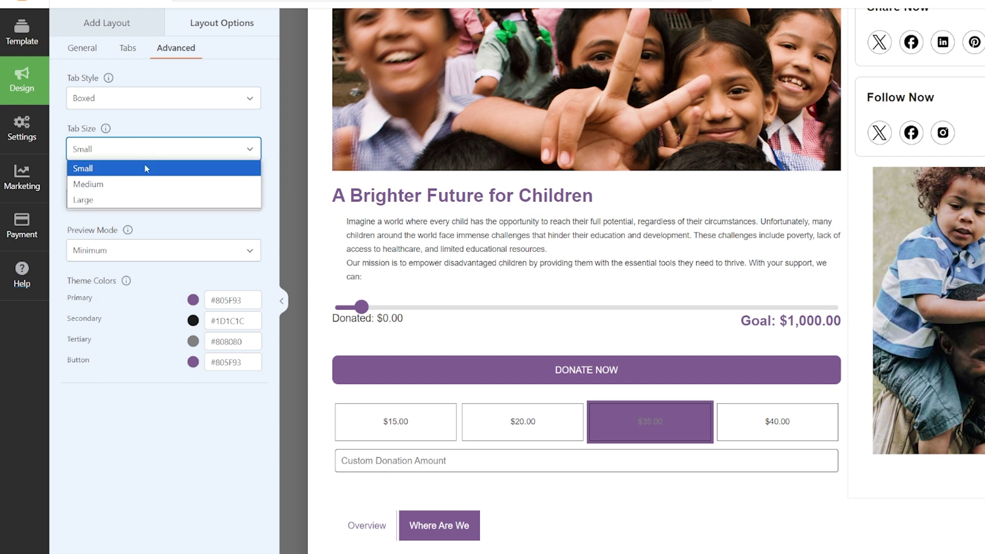
click(142, 184)
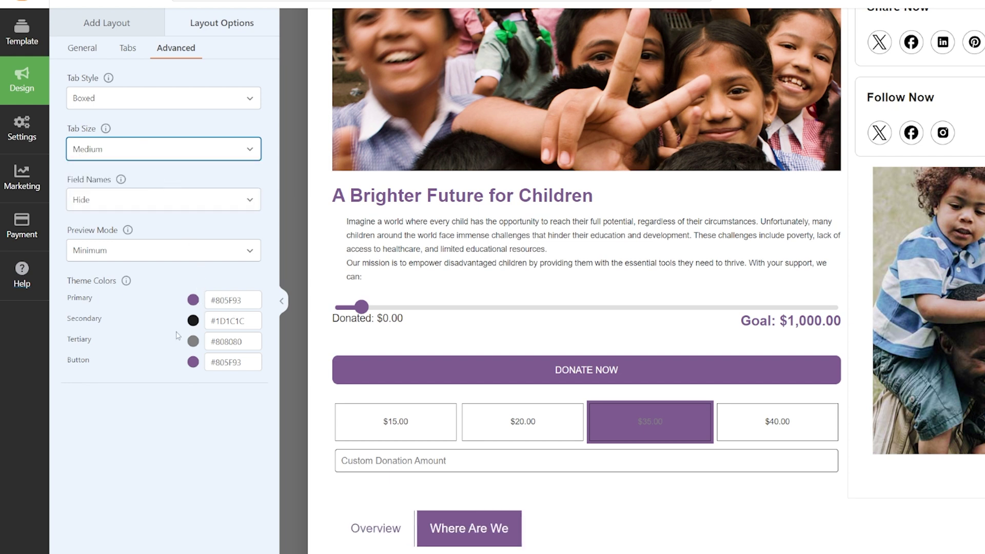
- Set the Primary and Button theme colors to the red swatch #d56062
click(194, 302)
click(305, 466)
click(175, 417)
click(193, 362)
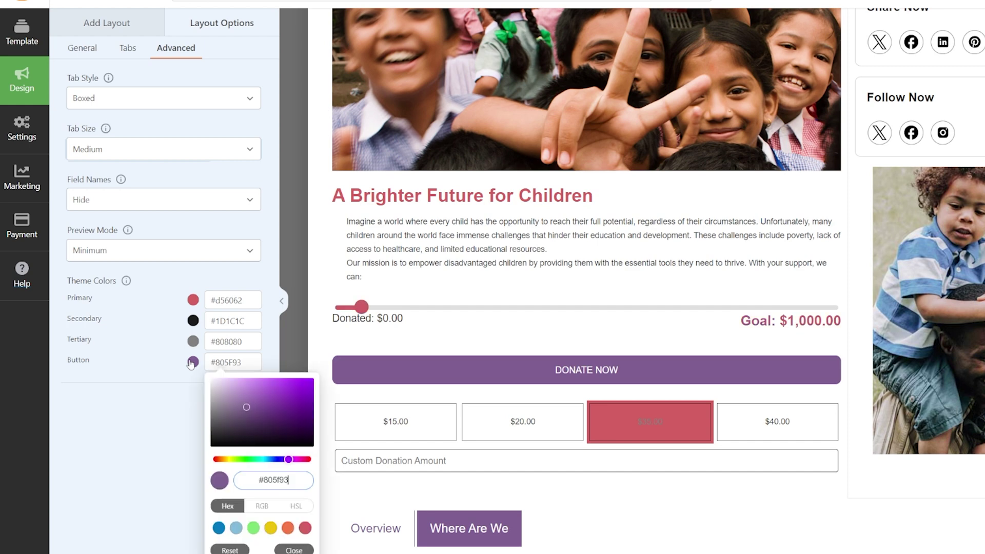
click(304, 528)
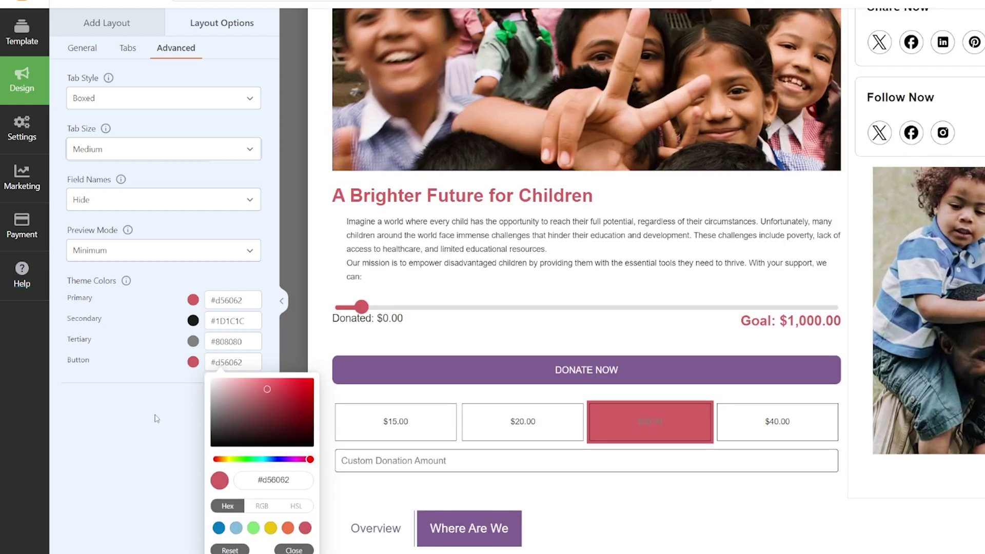
click(154, 411)
- Set the Tertiary theme color to white (#ffffff)
click(193, 341)
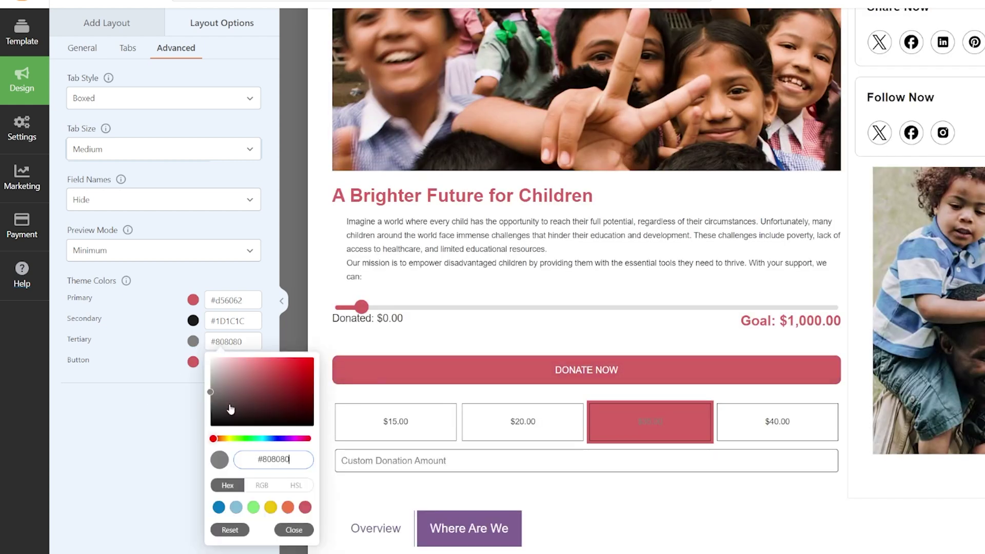
drag(224, 404, 203, 340)
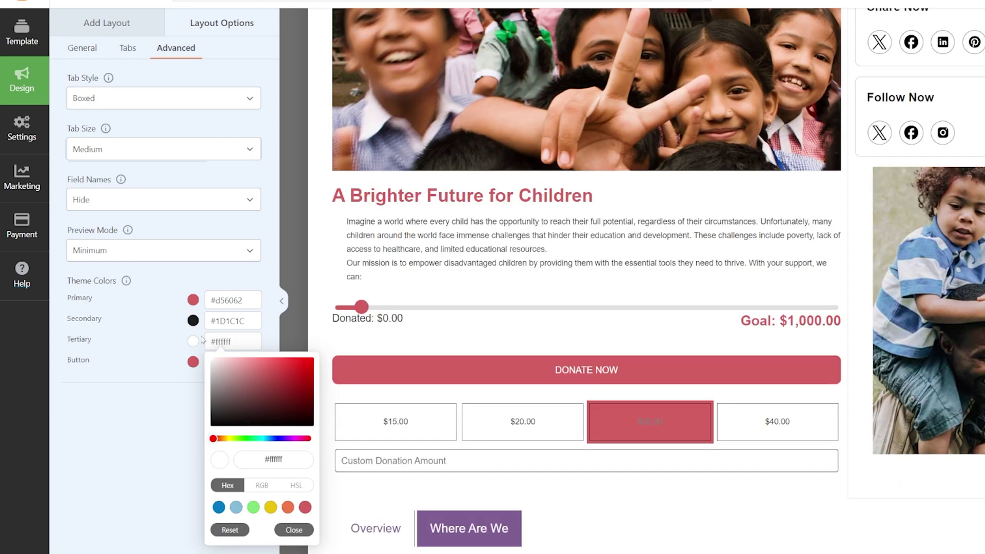
click(151, 450)
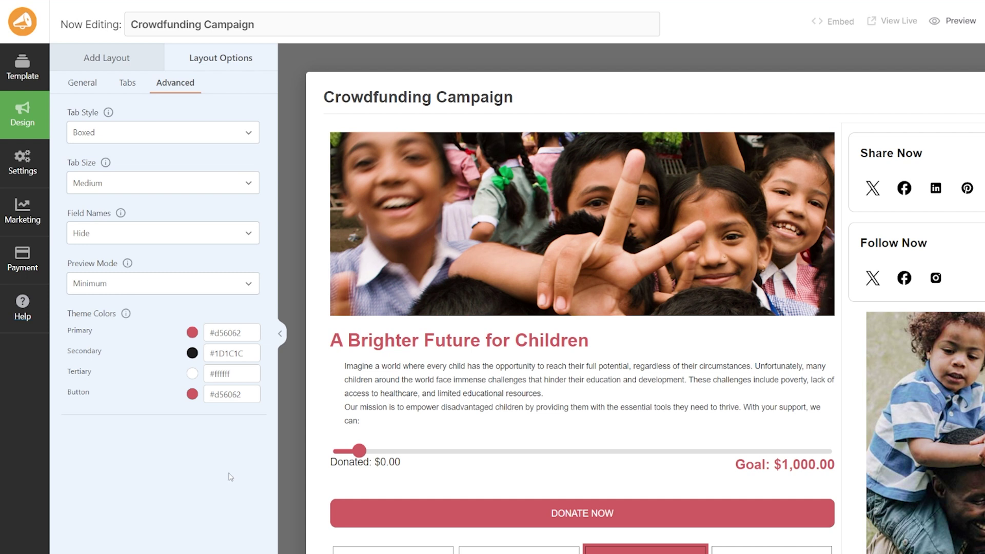
- Examine the marketing integrations and the payment gateways offered for the campaign
click(24, 222)
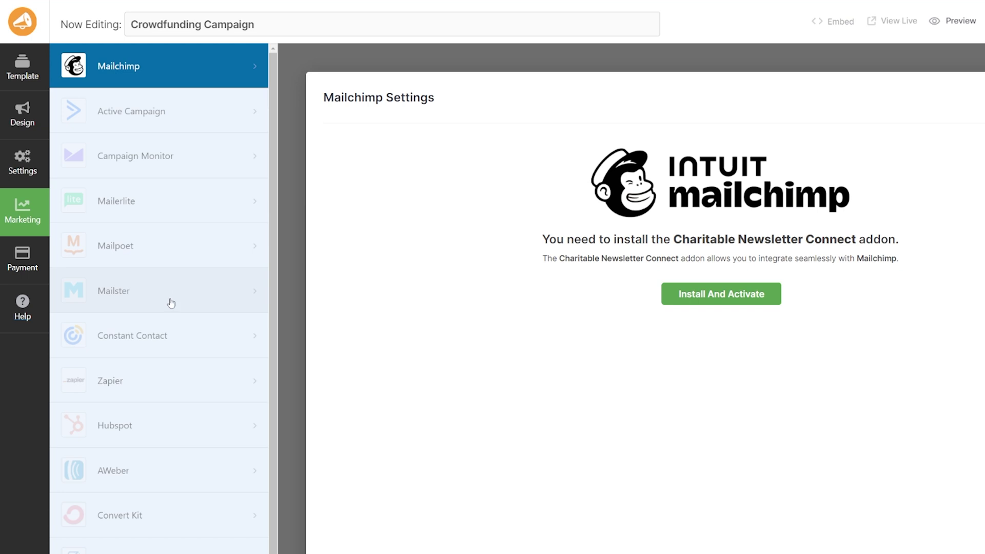
scroll(169, 304, down, 1)
scroll(177, 336, up, 1)
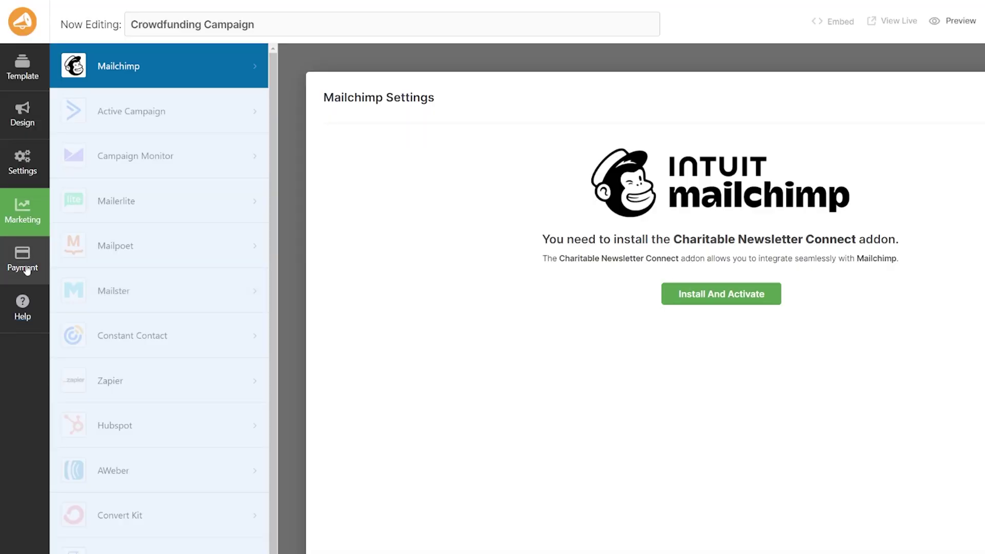
click(26, 266)
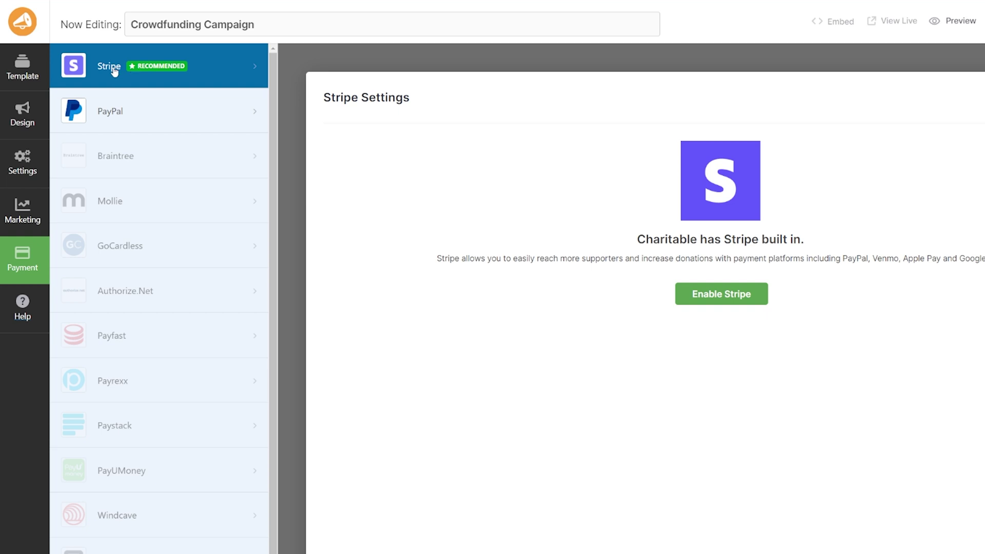
- Return to the campaign design, set the campaign's status to Publish and save it
click(23, 109)
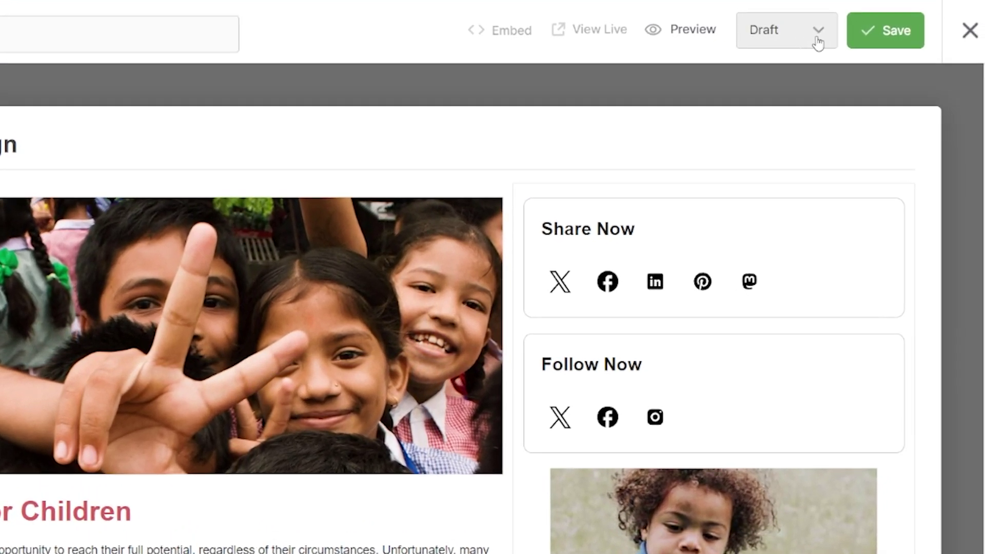
click(818, 41)
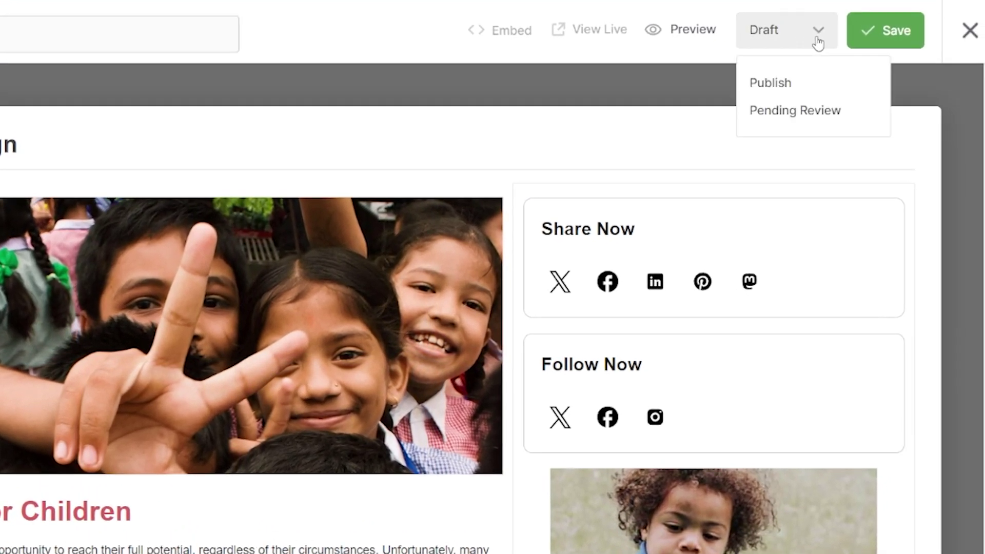
click(781, 85)
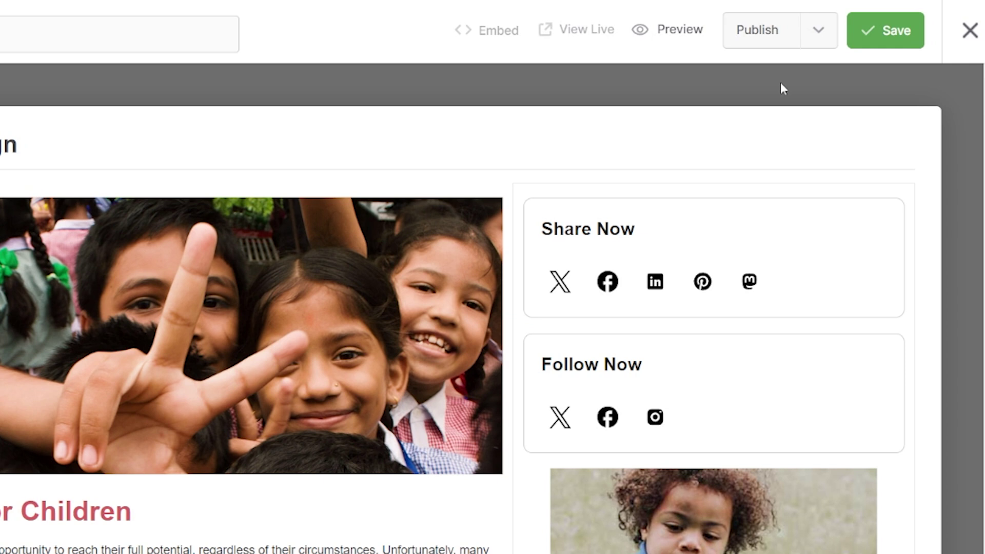
click(889, 40)
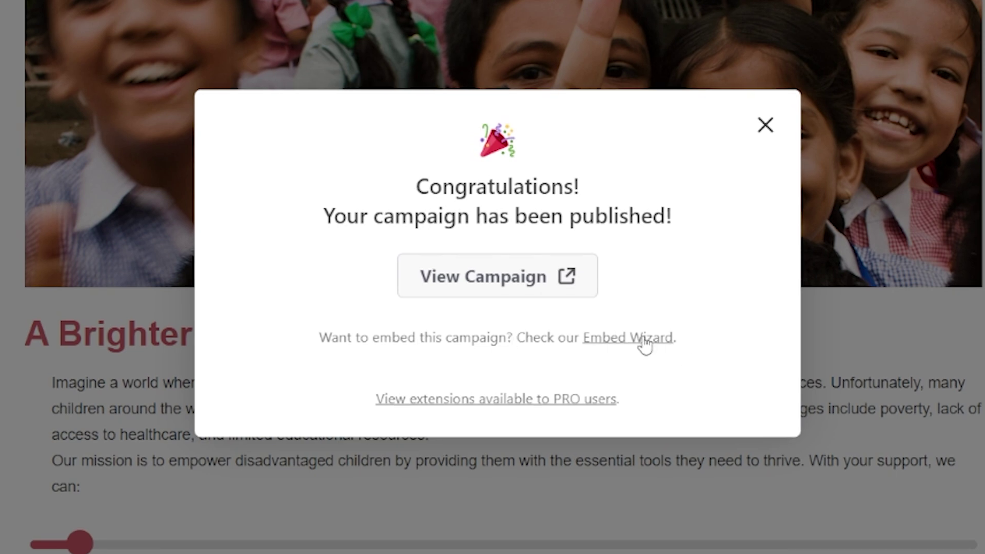
- Use the Embed Wizard to embed the campaign in a new page named "Crowdfunding Campaign"
click(645, 342)
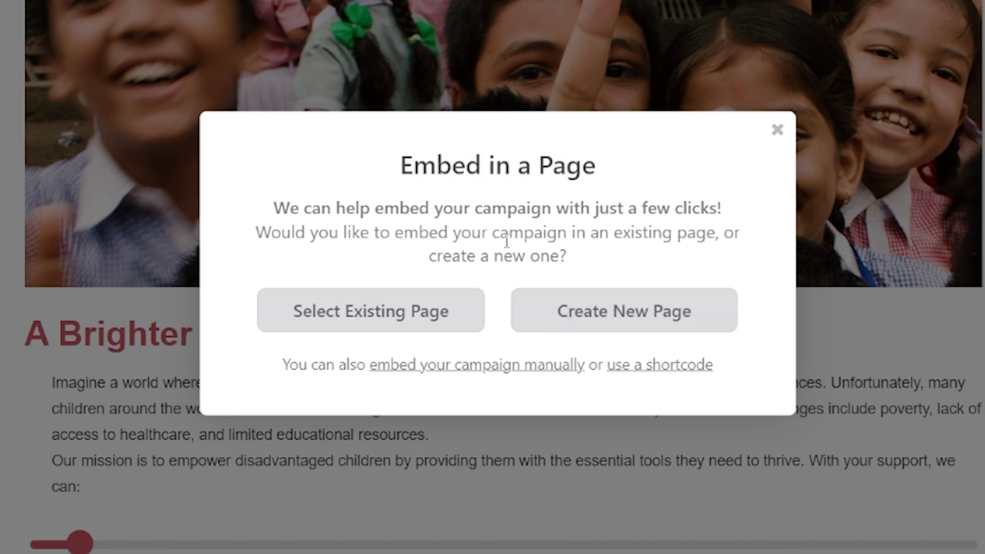
click(617, 323)
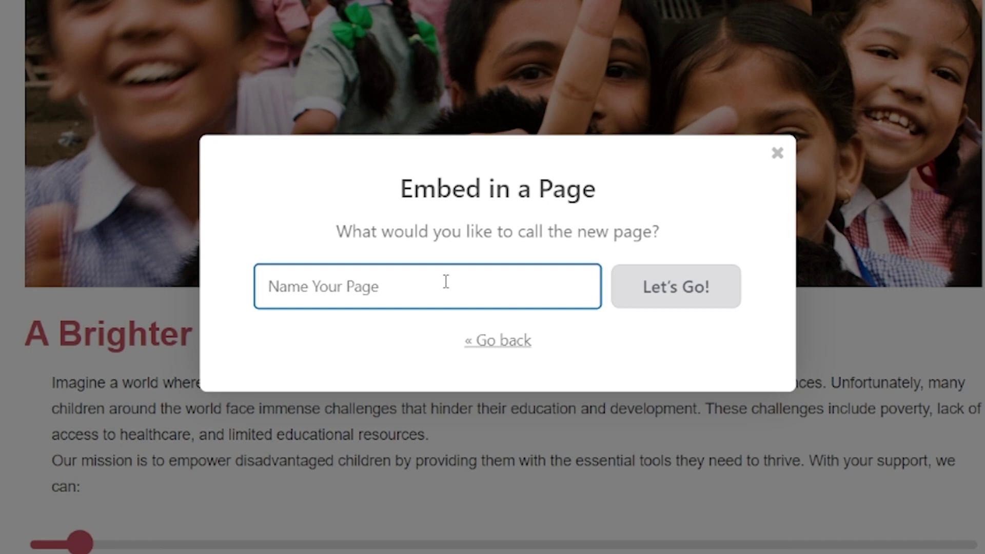
text(Cro)
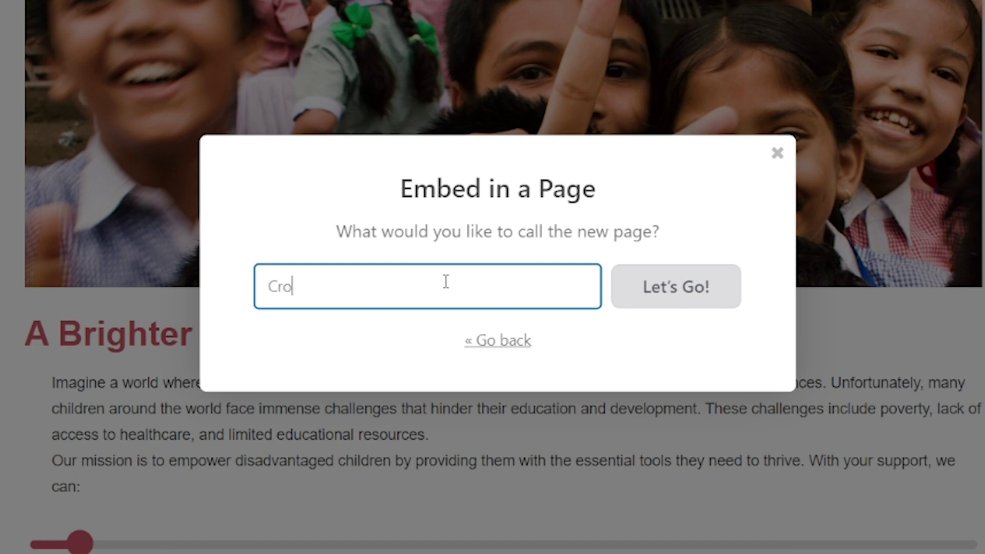
text(wdfunding Campa)
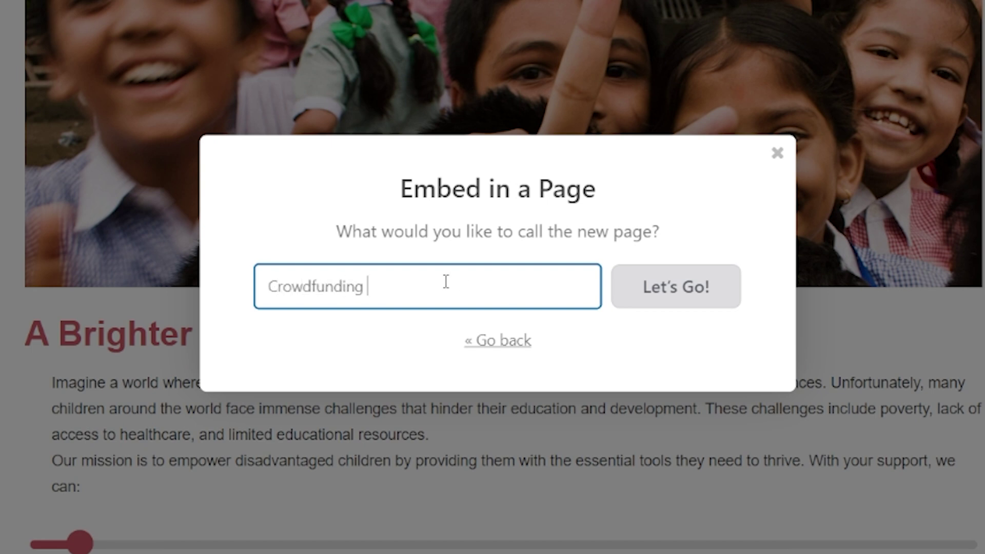
text(ign)
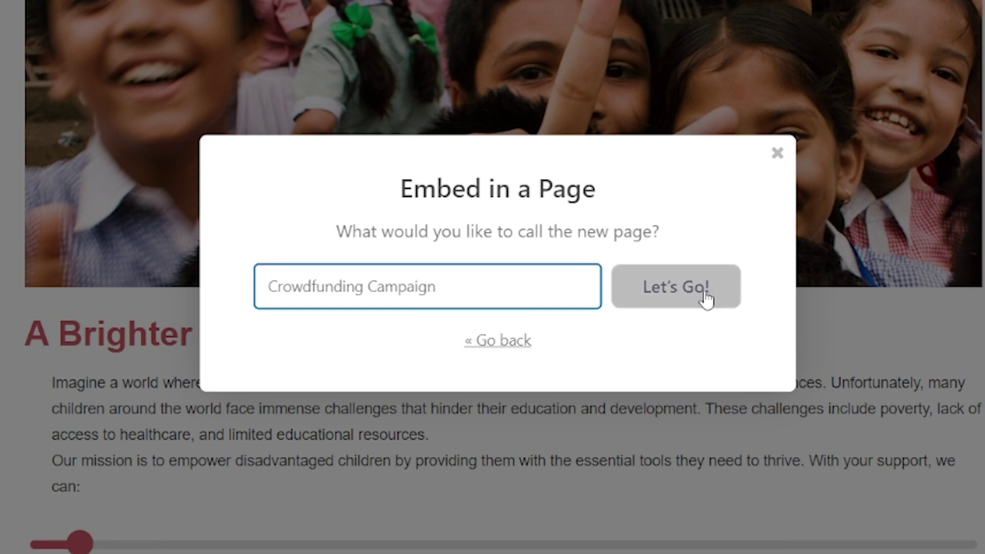
click(709, 295)
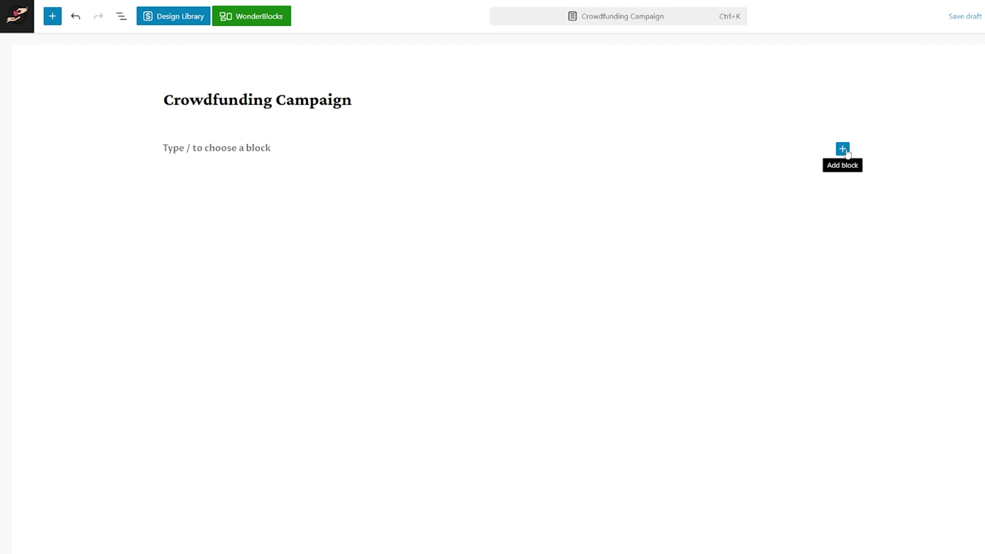
- Search the blocks for "charitable" and add the Charitable Campaign block below the page title
click(54, 18)
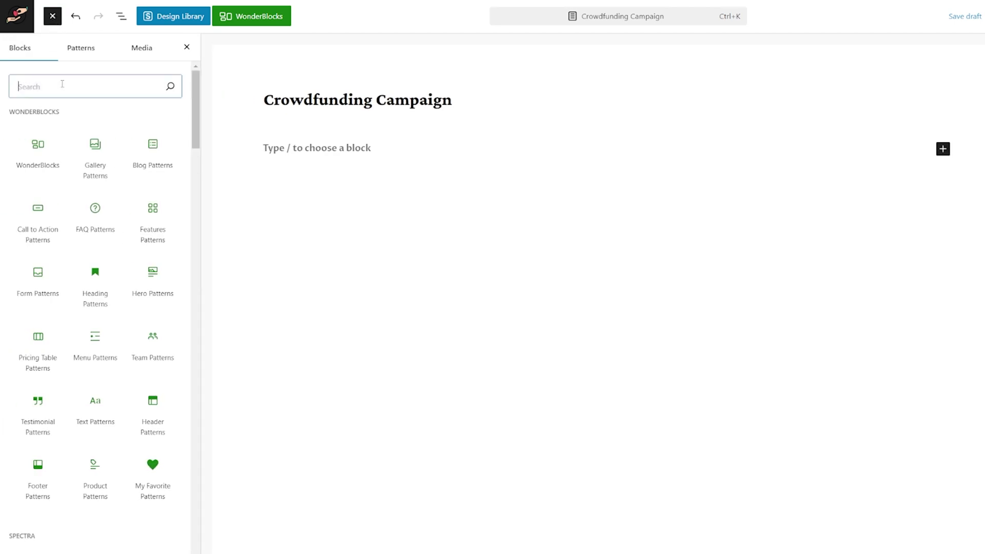
text(charitable)
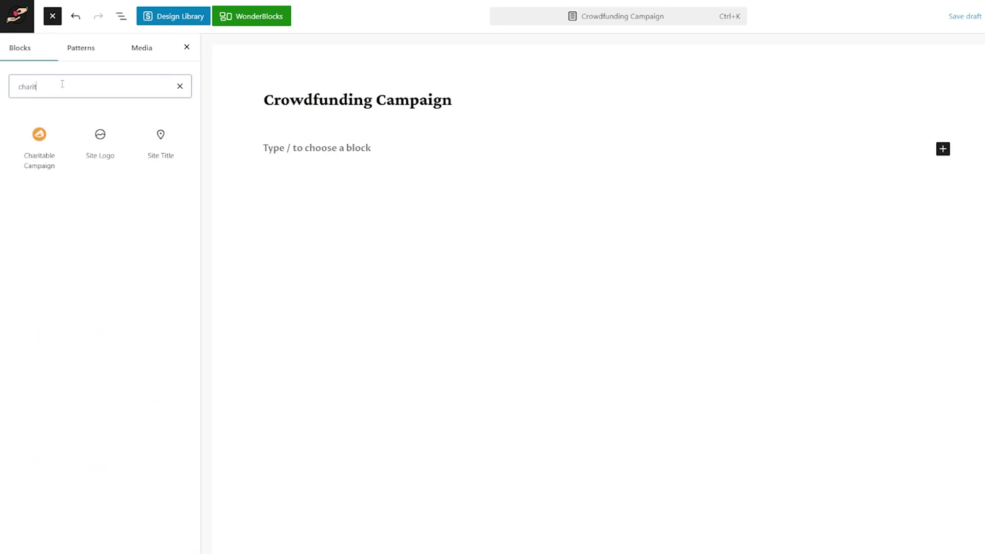
mouse_move(36, 144)
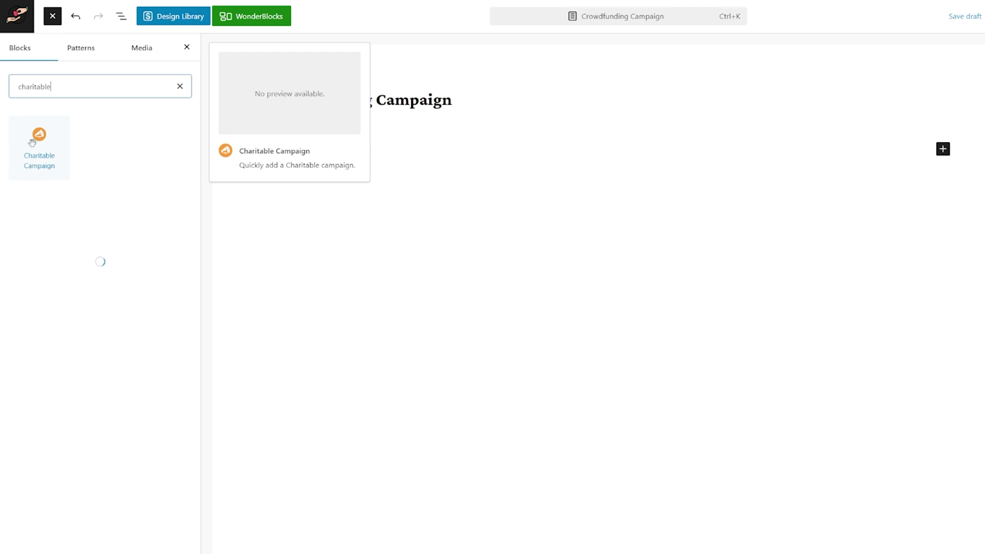
drag(37, 144, 359, 161)
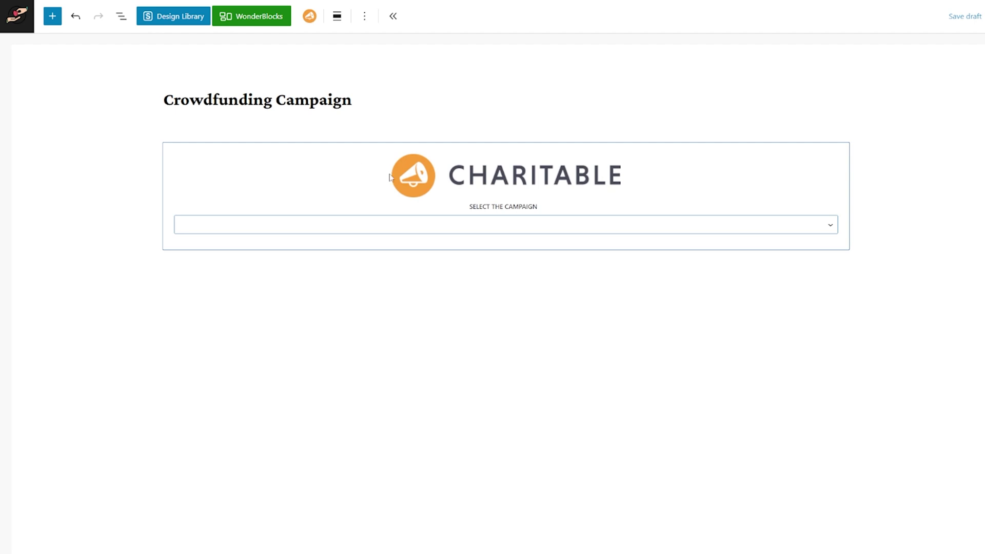
- Choose Crowdfunding Campaign as the block's campaign and publish the page
click(480, 231)
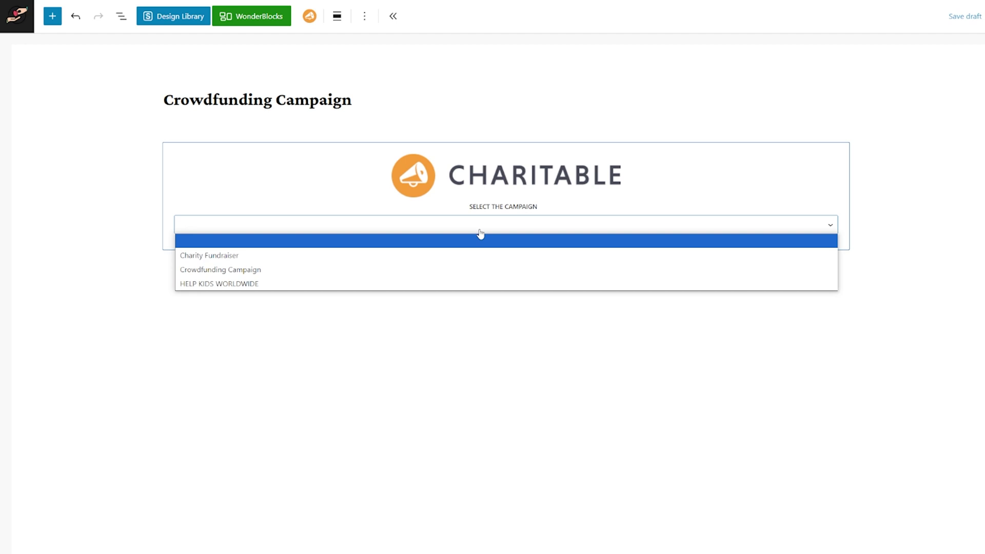
click(244, 270)
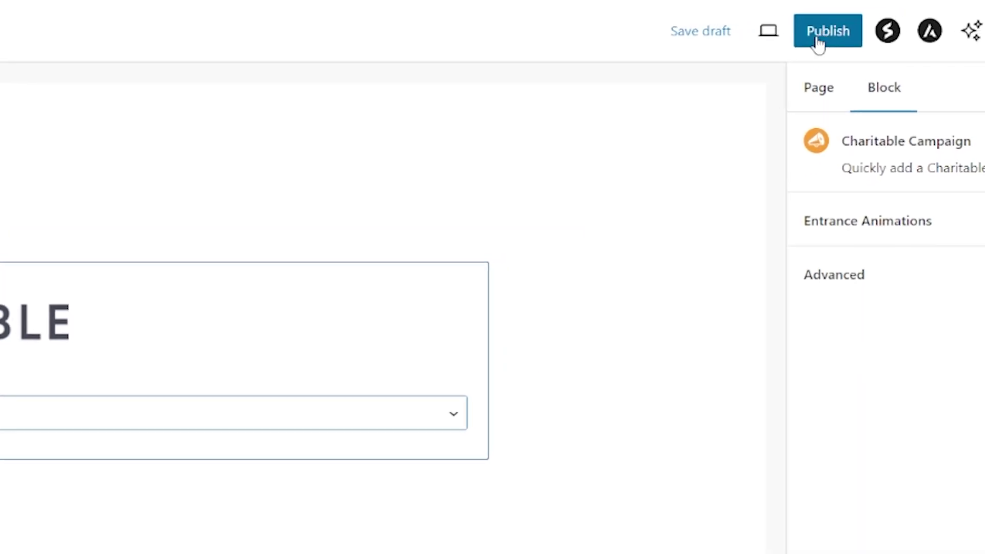
click(820, 39)
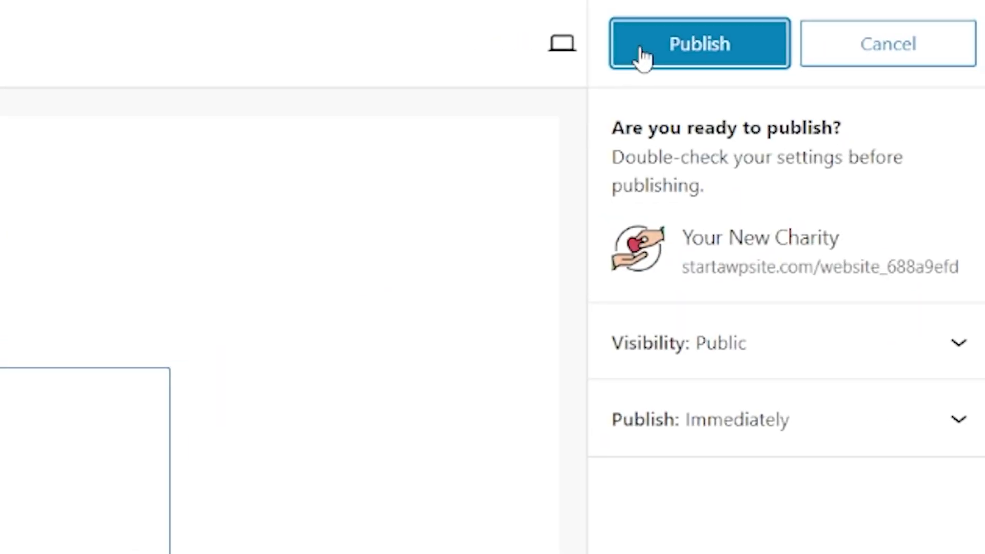
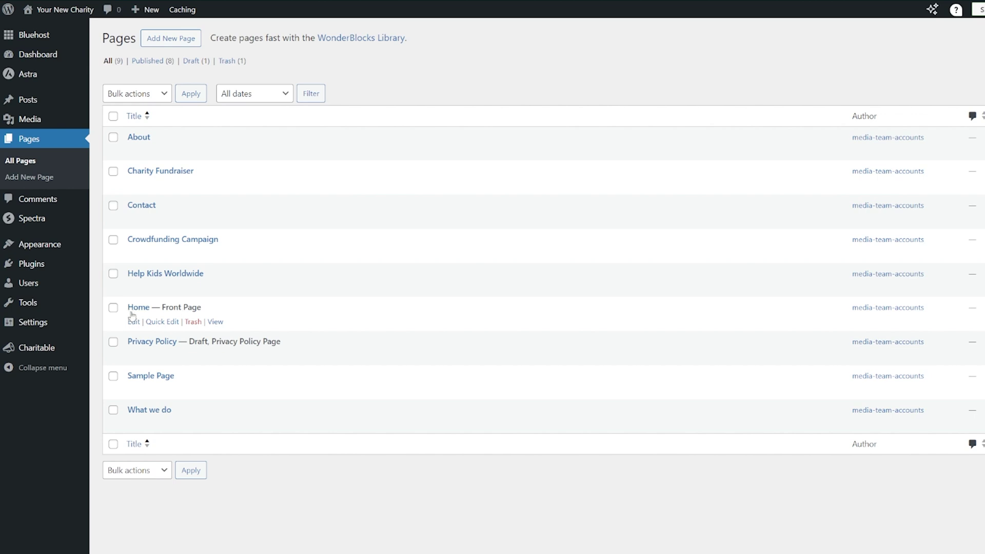
- Open the Home page for editing and set the hero Info Box's call-to-action link to the copied Crowdfunding Campaign page address
click(133, 322)
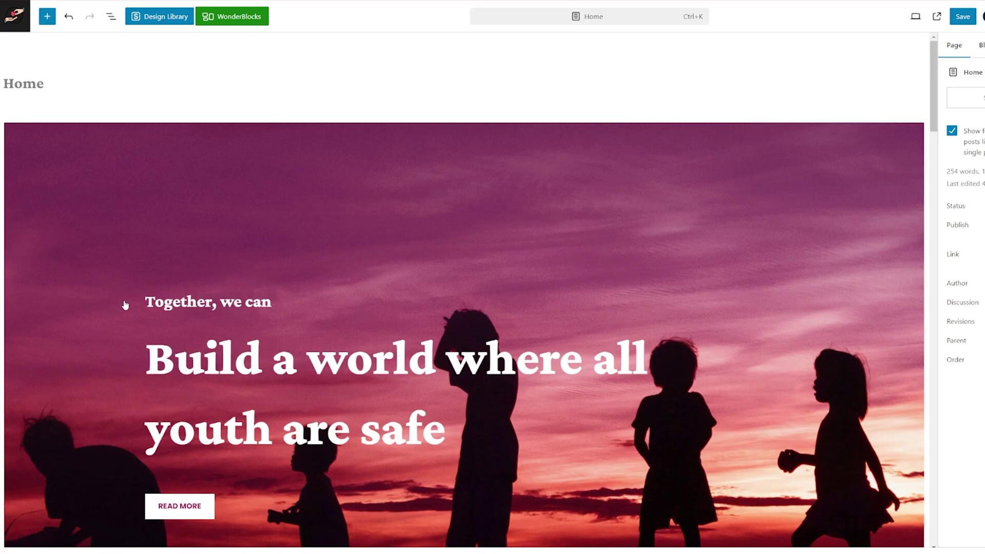
scroll(125, 305, down, 20)
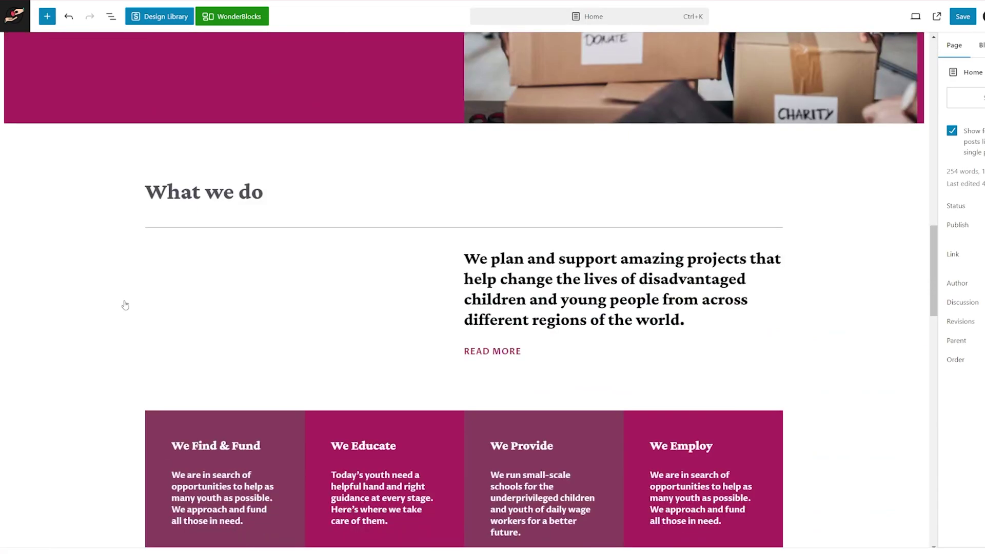
scroll(125, 305, down, 20)
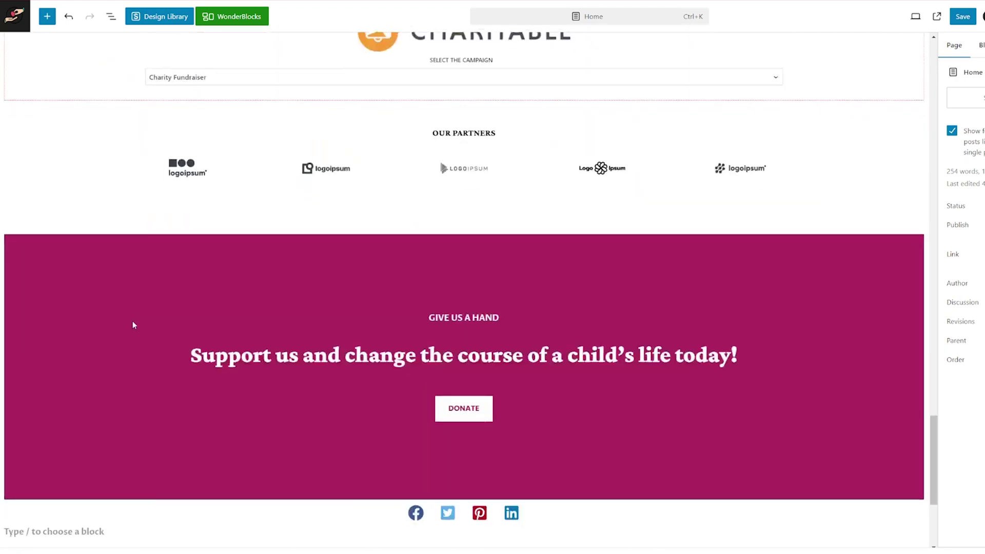
scroll(133, 327, up, 20)
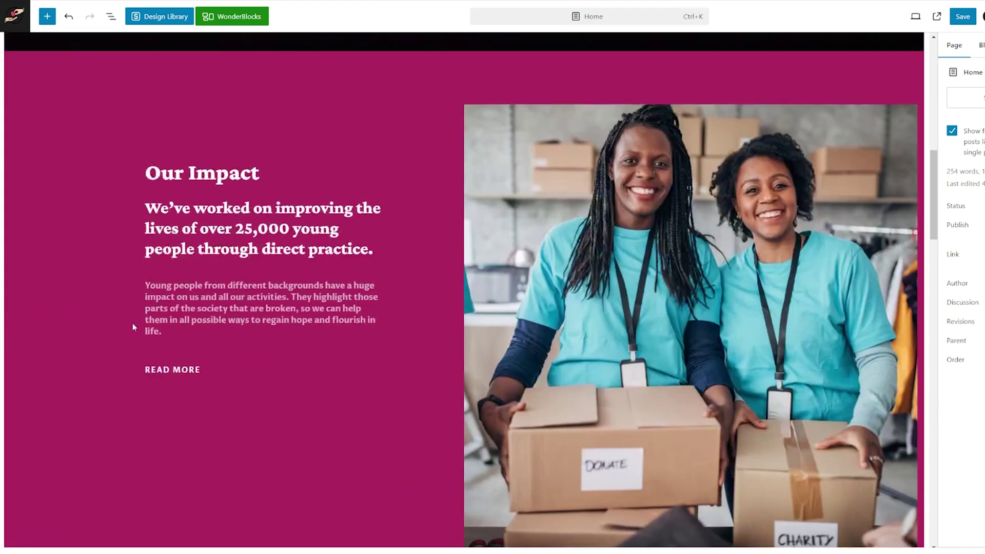
scroll(134, 326, up, 4)
scroll(135, 328, down, 2)
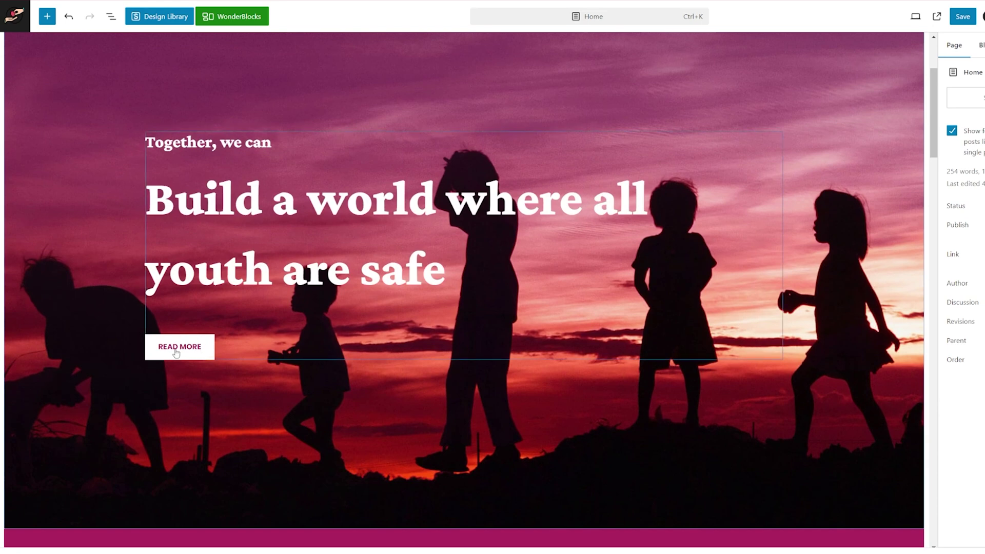
click(176, 352)
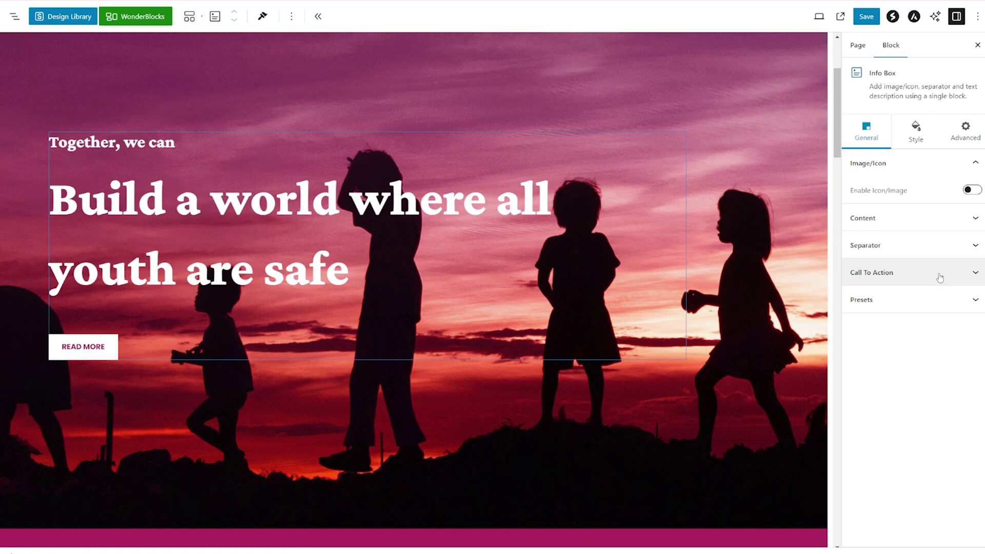
click(940, 278)
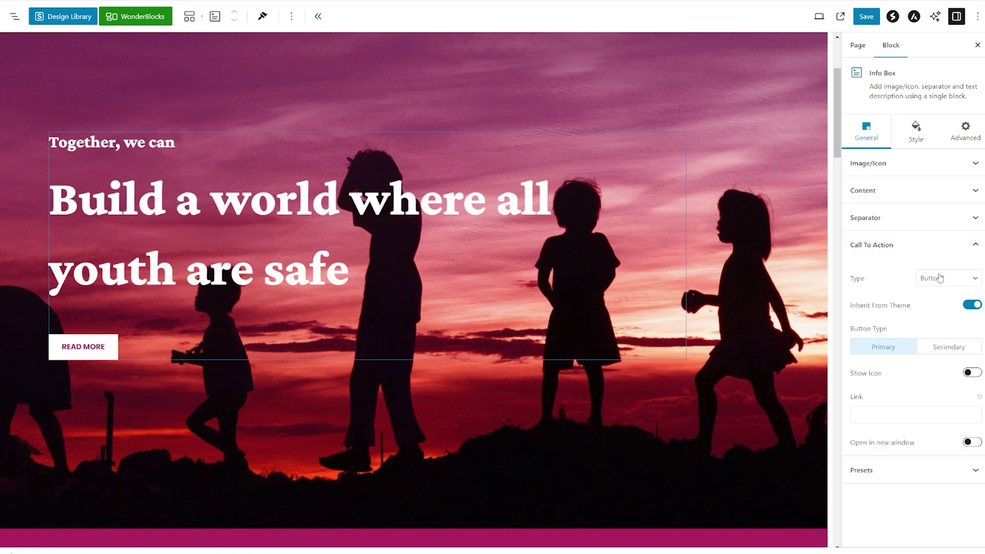
click(876, 414)
key(ctrl+v)
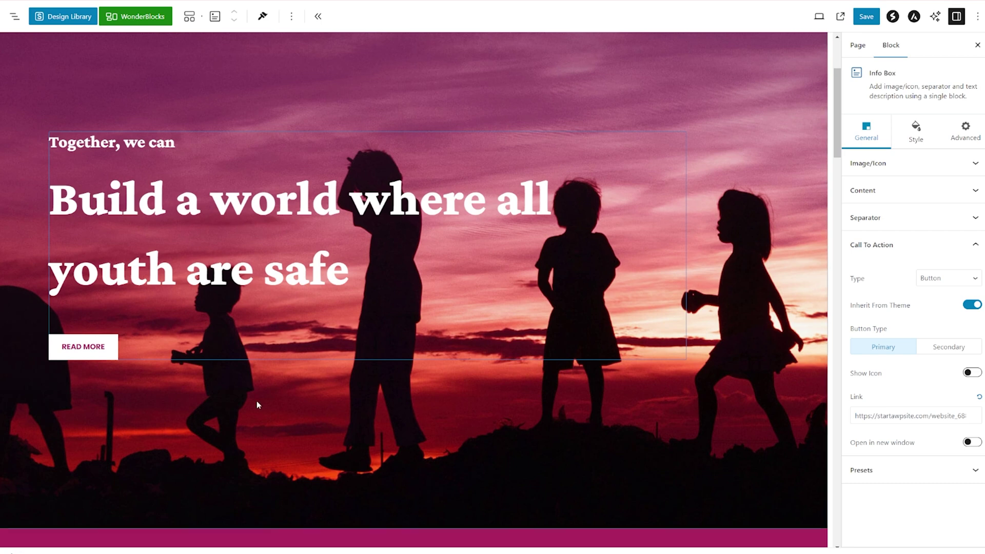
- Replace the hero button's label on the Home page with "CROWDFUNDING CAMPAIGN"
click(107, 352)
key(BackSpace)
key(BackSpace)
key(BackSpace)
key(BackSpace)
key(BackSpace)
key(BackSpace)
key(BackSpace)
key(BackSpace)
key(BackSpace)
text(CROWDFUN)
key(BackSpace)
key(BackSpace)
text(UNDING CAMPAIGN)
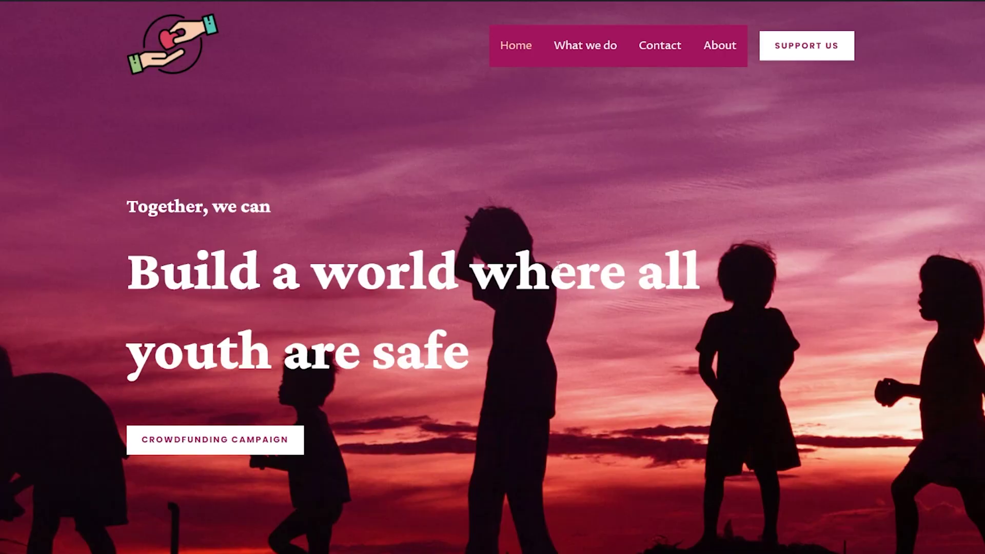
- Examine the live home page from the hero section through to the embedded donation campaign
scroll(529, 411, down, 20)
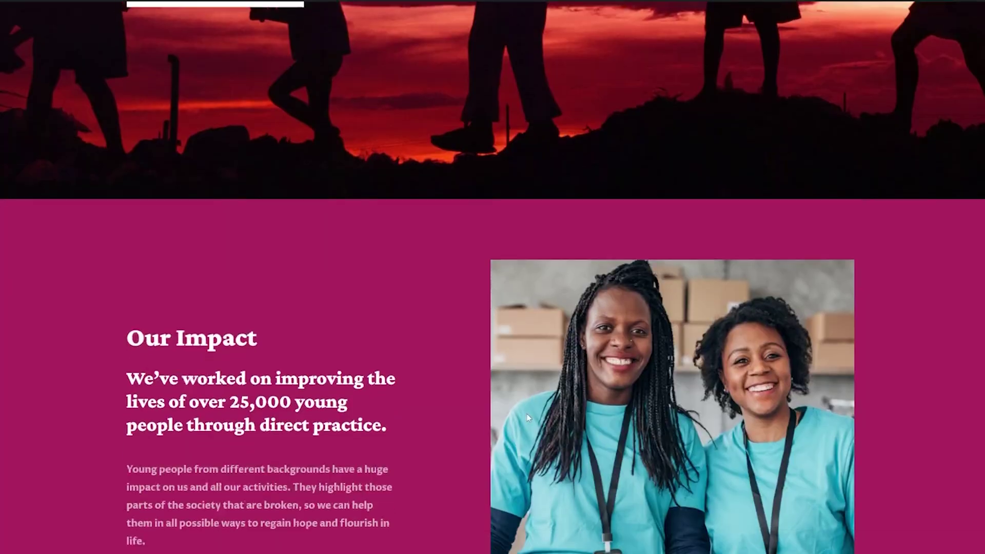
scroll(526, 418, down, 12)
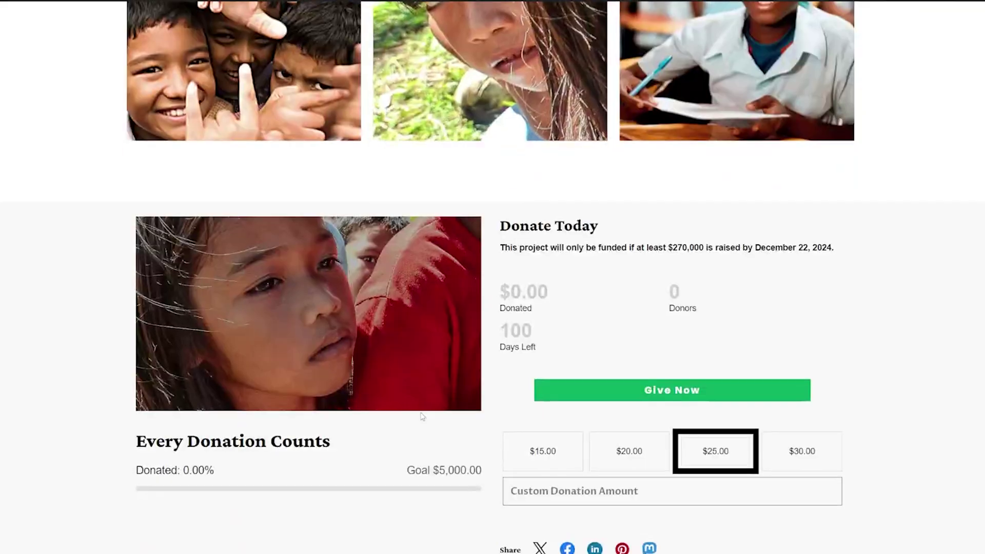
scroll(422, 416, up, 6)
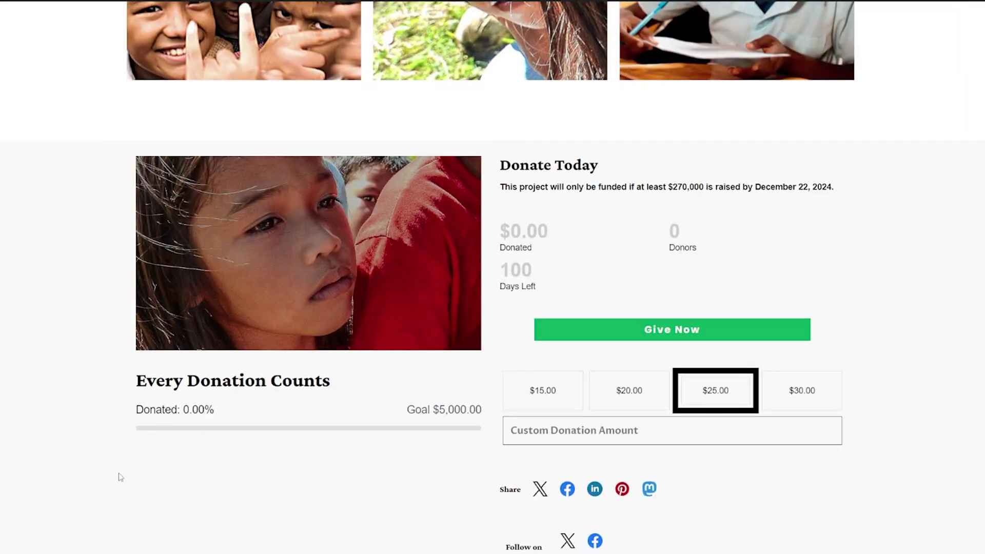
scroll(411, 370, down, 3)
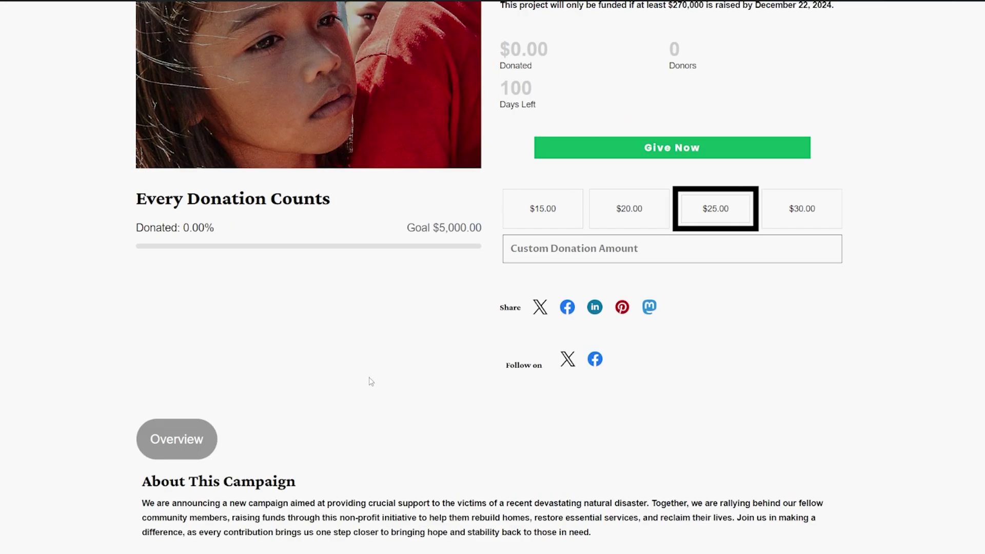
scroll(308, 385, up, 1)
scroll(718, 431, up, 4)
scroll(581, 398, down, 1)
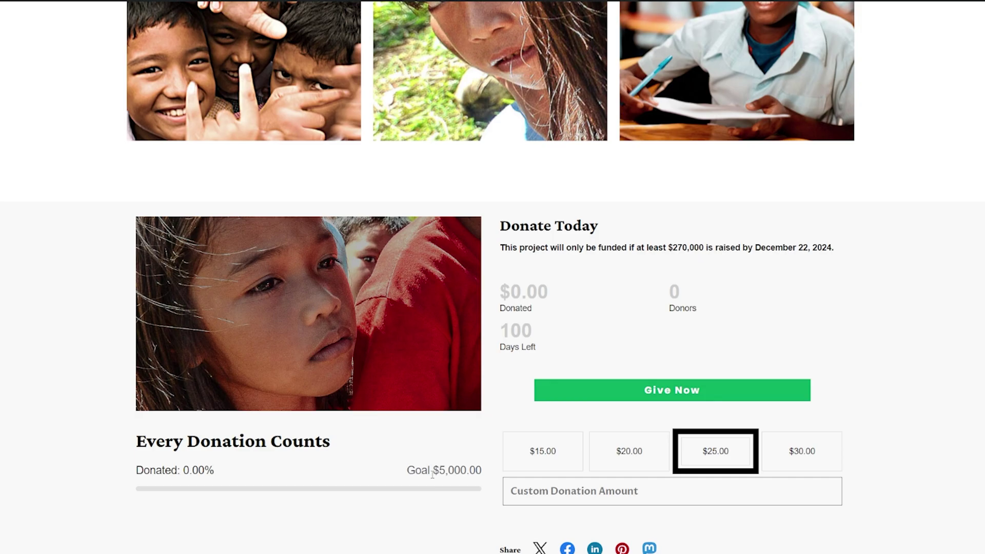
scroll(431, 478, up, 20)
scroll(430, 480, up, 10)
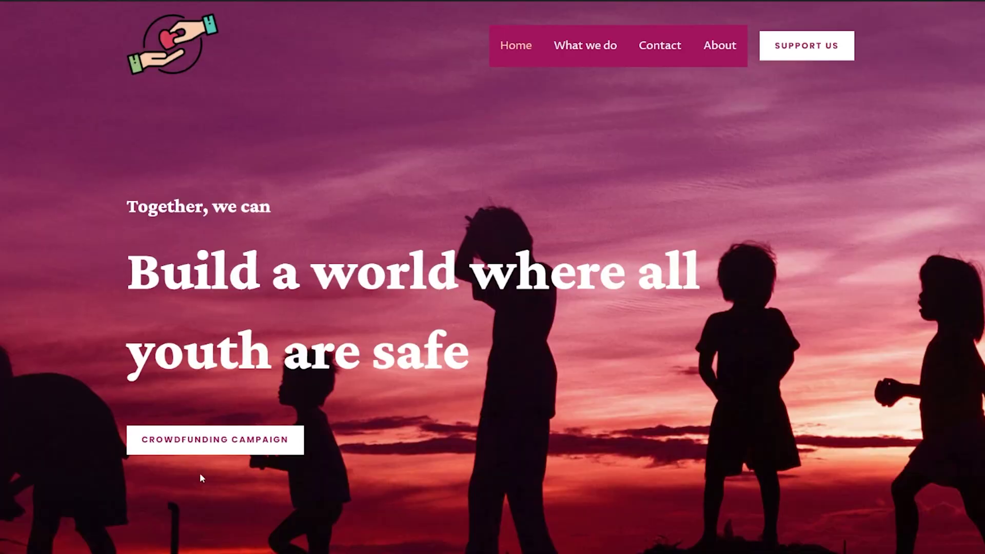
- Follow the home page's Crowdfunding Campaign button and review the campaign page's content, progress details and suggested donation amounts
click(223, 447)
scroll(228, 428, down, 3)
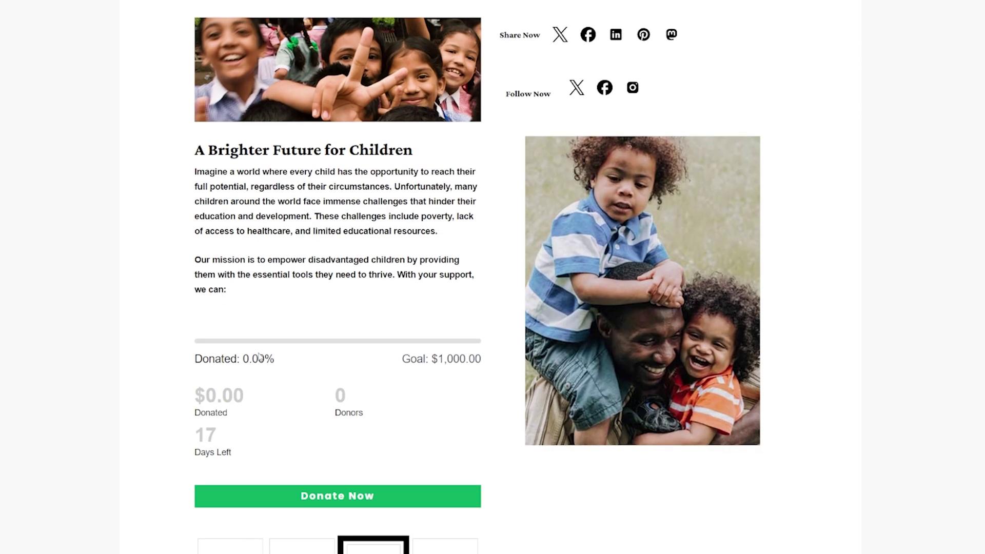
scroll(159, 369, down, 6)
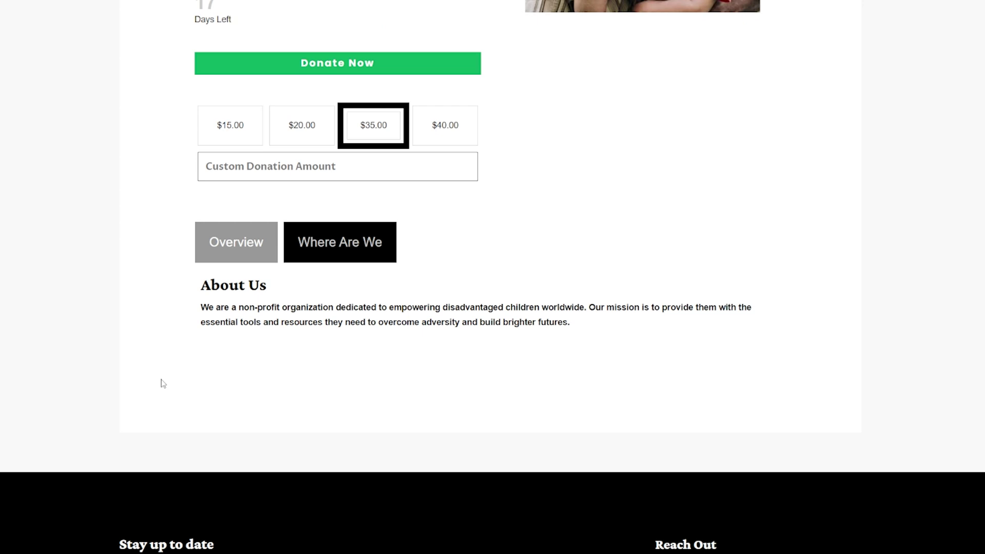
scroll(164, 379, up, 7)
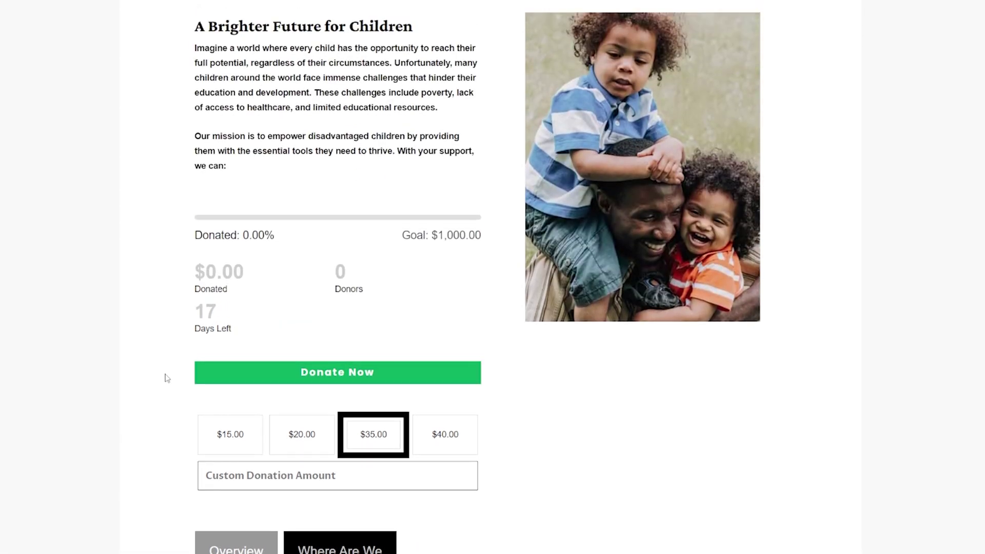
scroll(165, 378, up, 2)
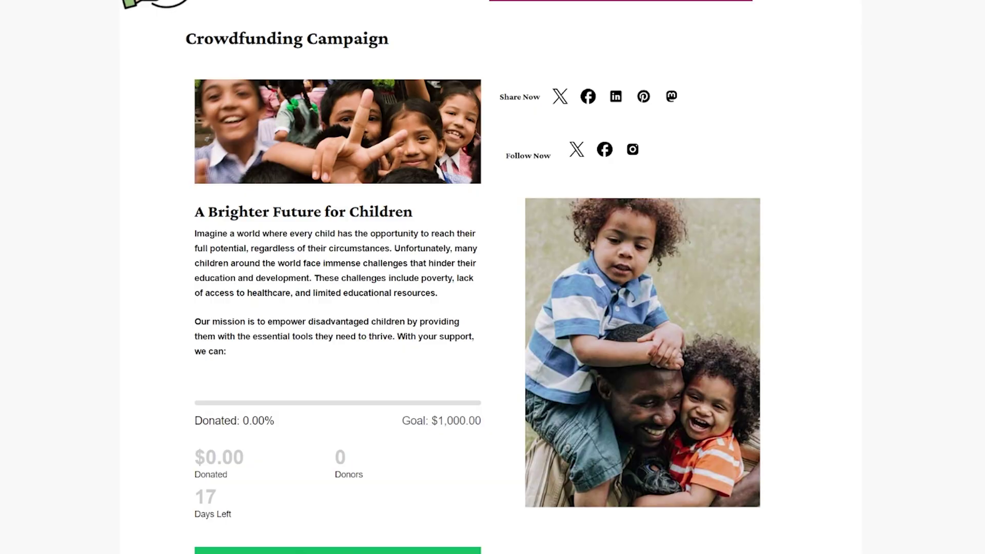
scroll(970, 488, down, 2)
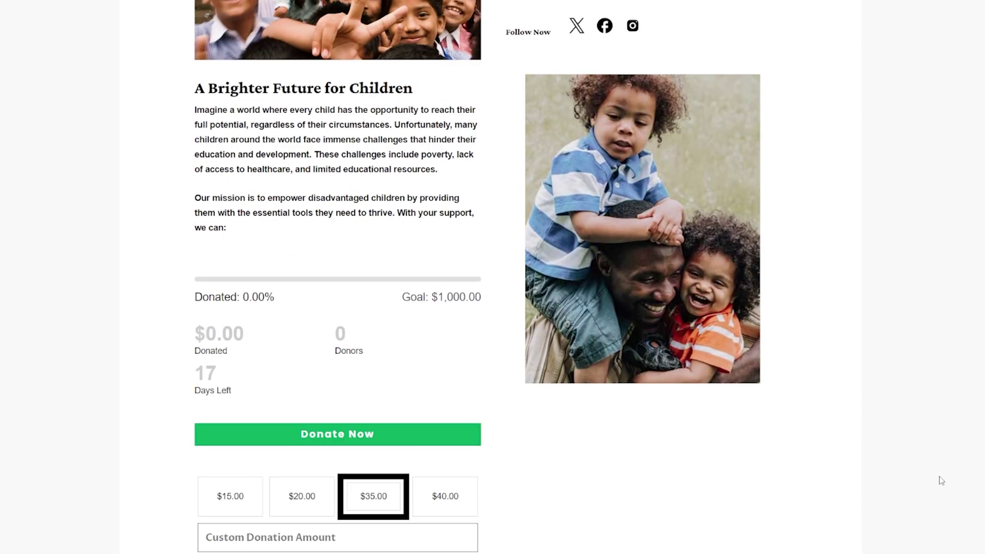
scroll(679, 461, up, 1)
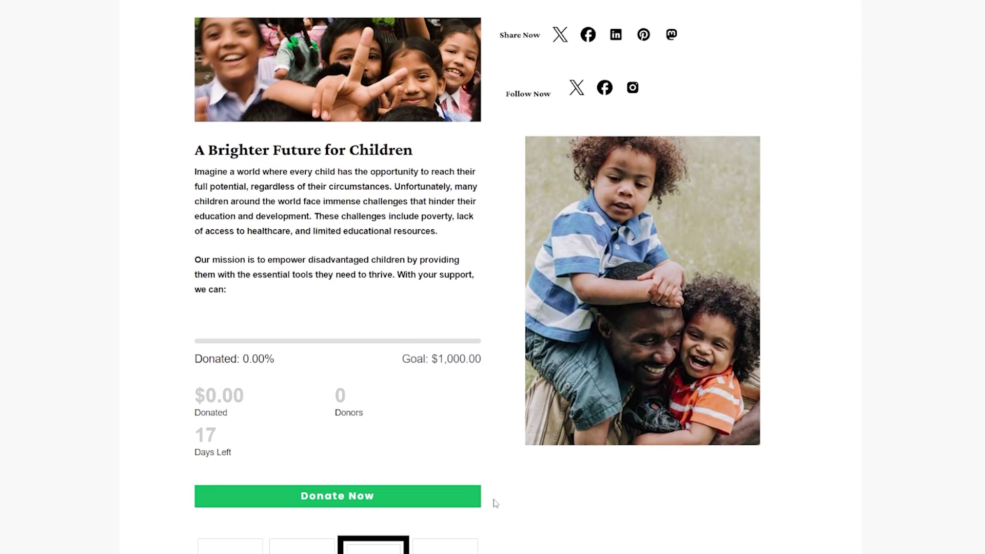
- Open the campaign's donation form and examine its notices, donation amounts and donor detail fields
click(348, 505)
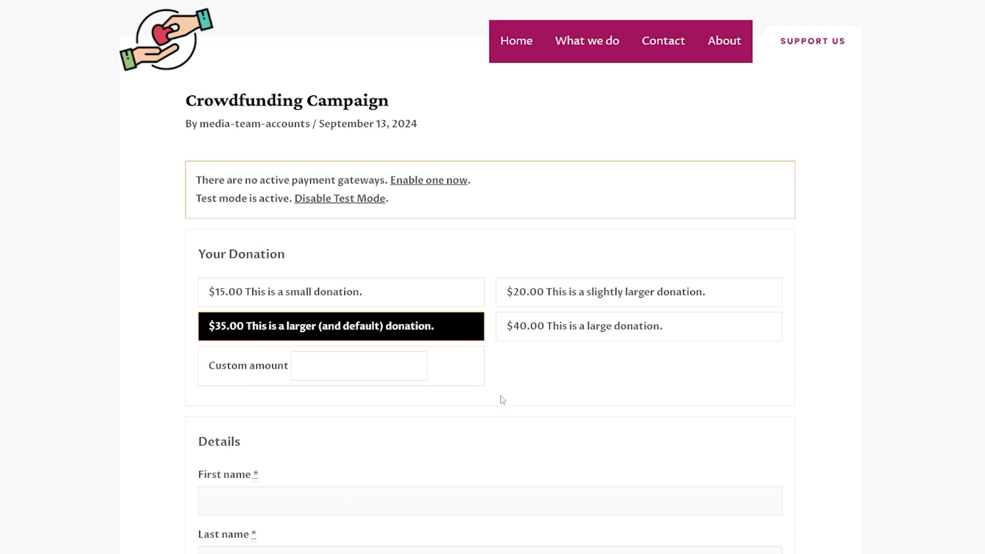
scroll(562, 381, down, 5)
scroll(541, 380, down, 3)
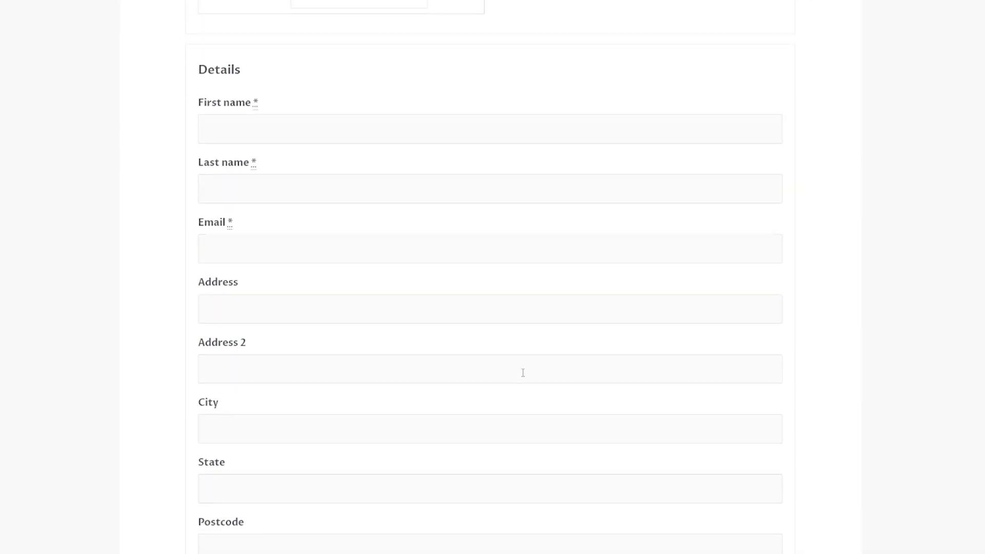
scroll(345, 287, down, 3)
scroll(390, 351, down, 2)
scroll(377, 347, up, 2)
scroll(380, 358, up, 10)
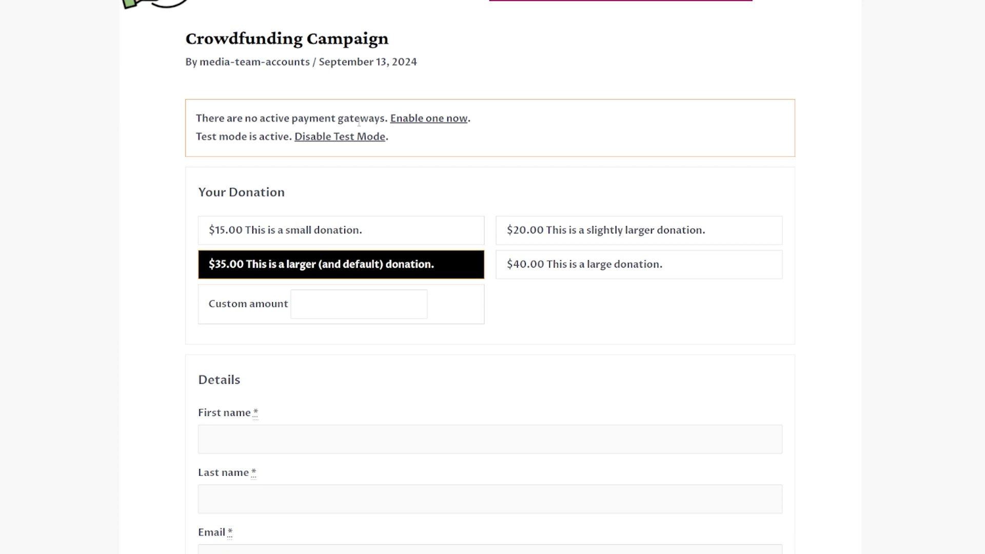
scroll(178, 362, up, 2)
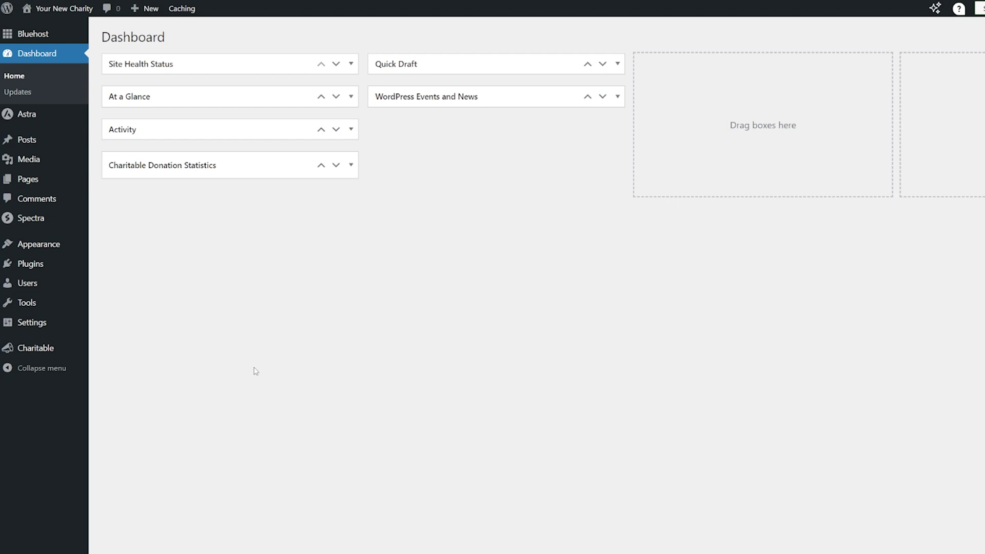
- Open Charitable's settings in the WordPress admin and review the general license, currency and location options
mouse_move(44, 353)
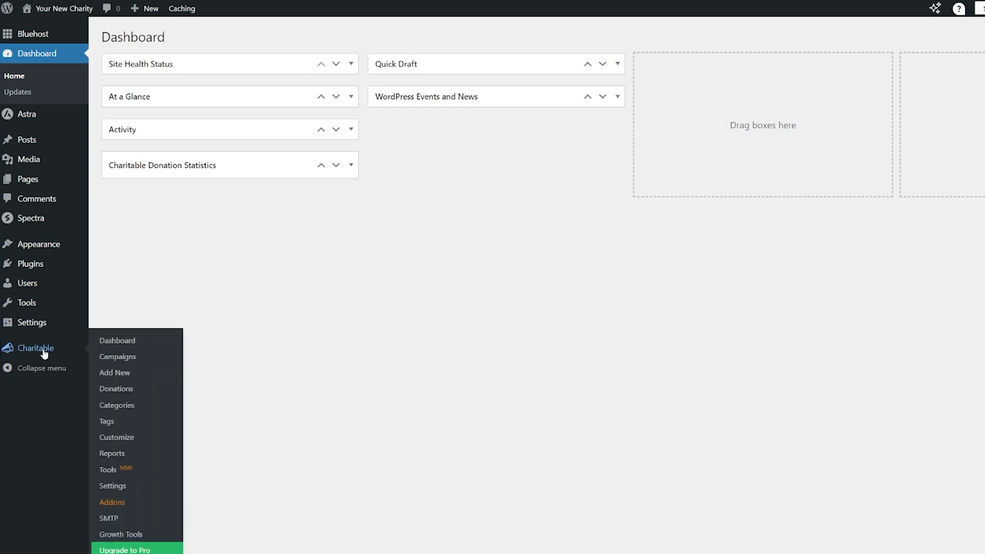
click(45, 352)
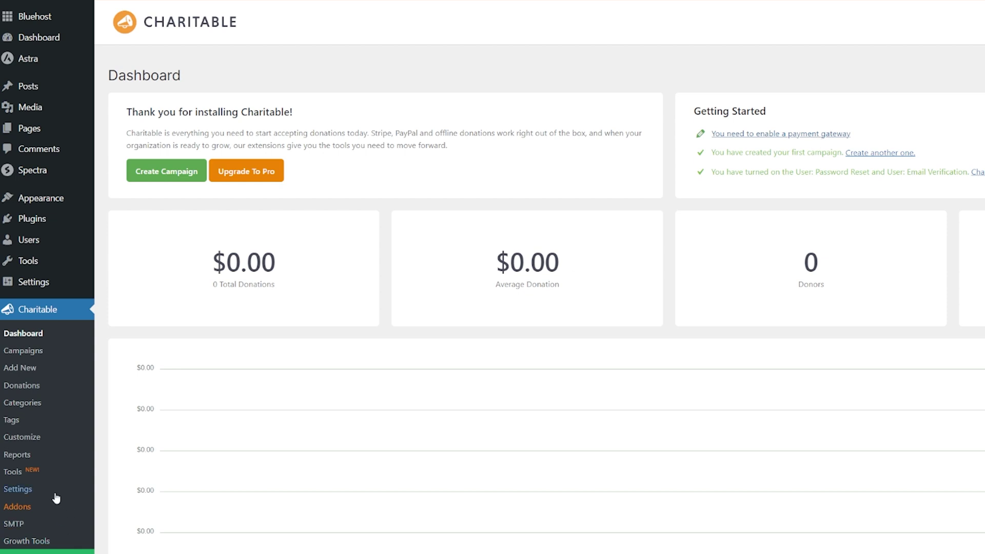
click(18, 489)
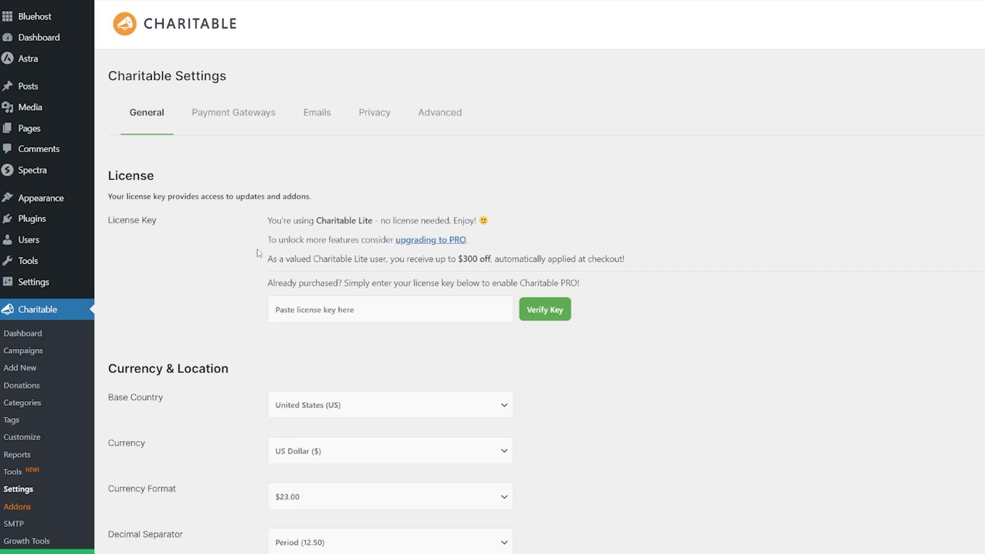
scroll(295, 385, down, 2)
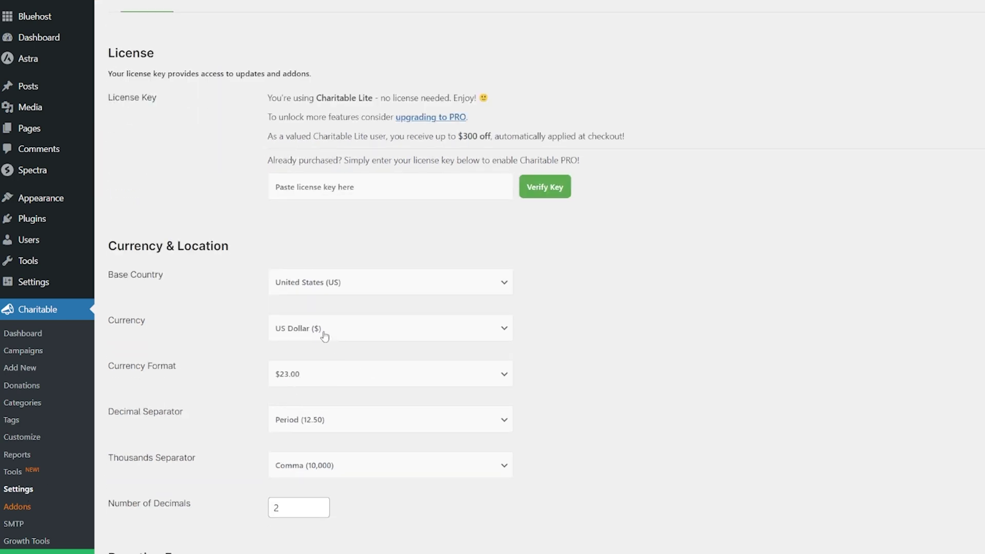
scroll(323, 377, up, 2)
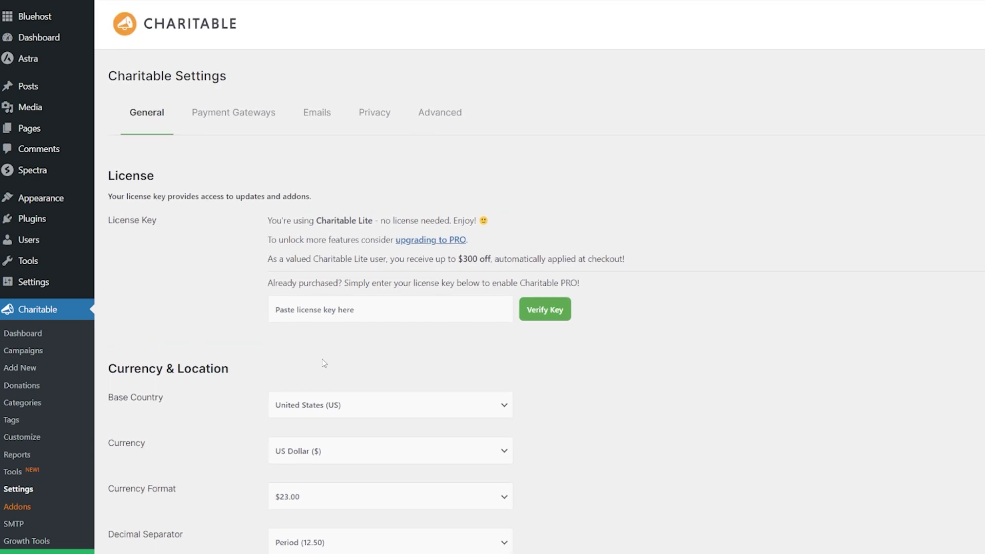
- Enable Stripe as Charitable's payment gateway and connect it to a Stripe account
click(234, 120)
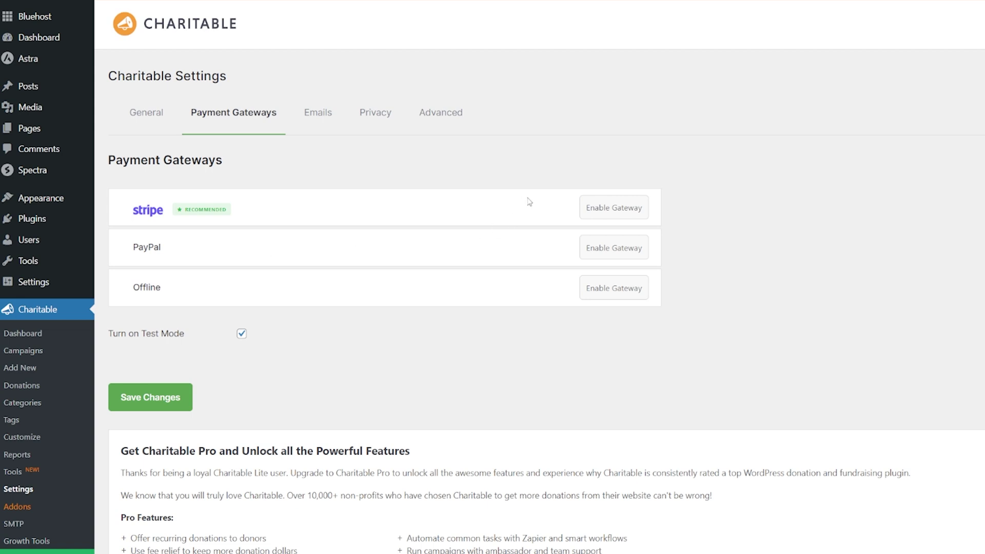
click(631, 215)
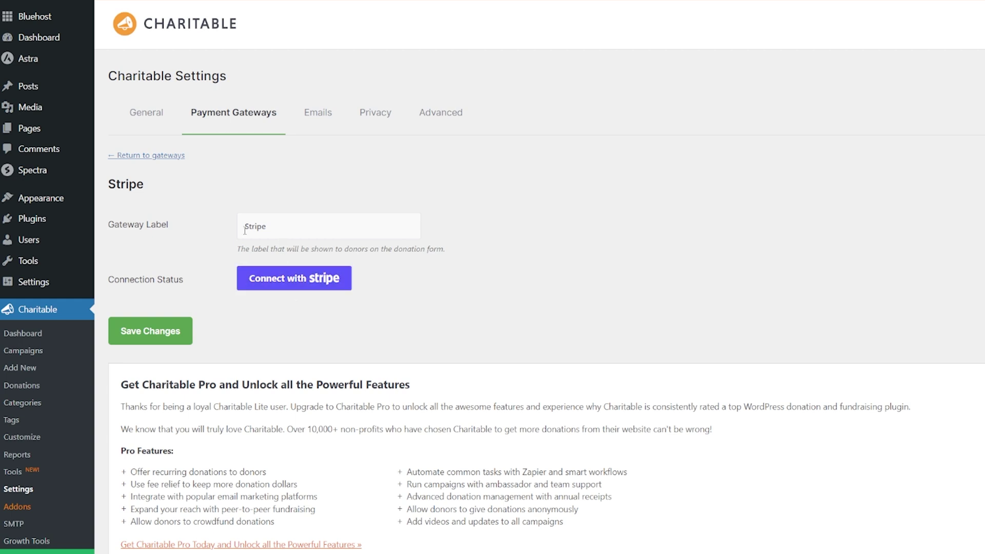
click(307, 280)
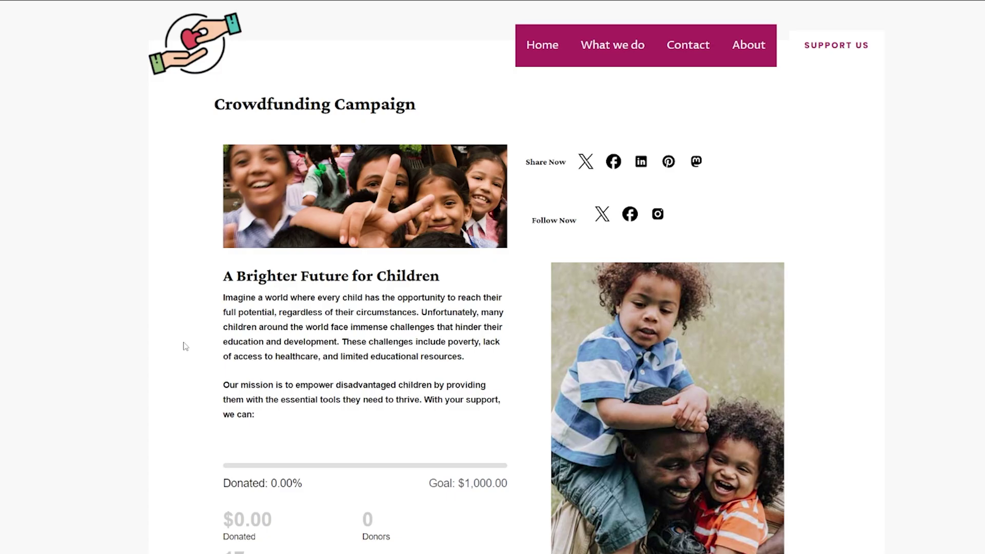
- Reopen the donation form from the live campaign page and check its payment section
scroll(185, 346, down, 2)
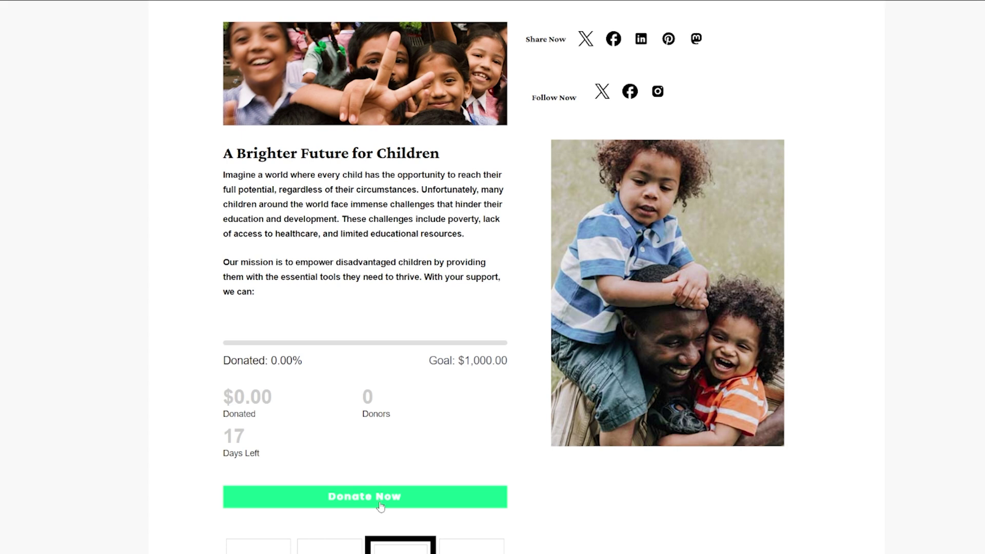
click(380, 505)
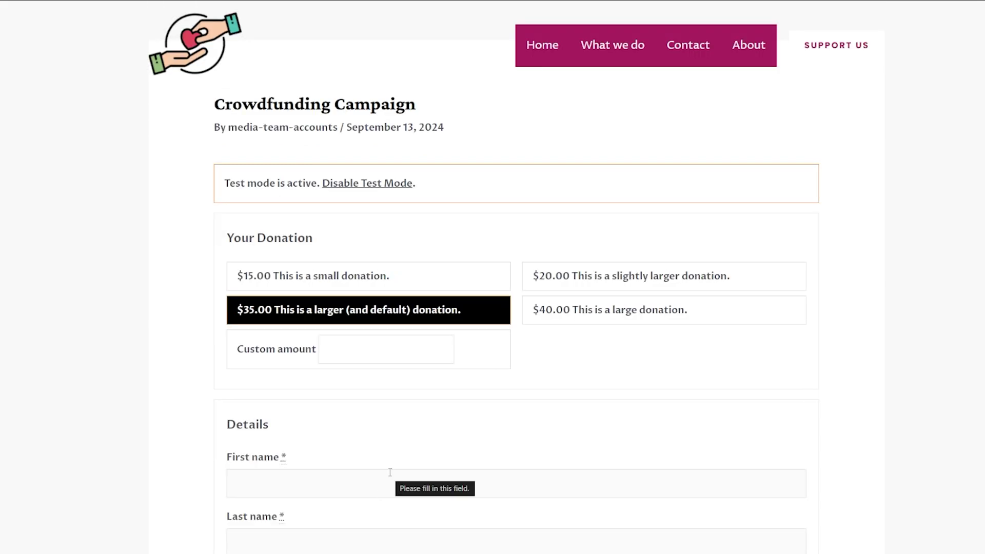
scroll(390, 485, down, 9)
scroll(387, 467, down, 3)
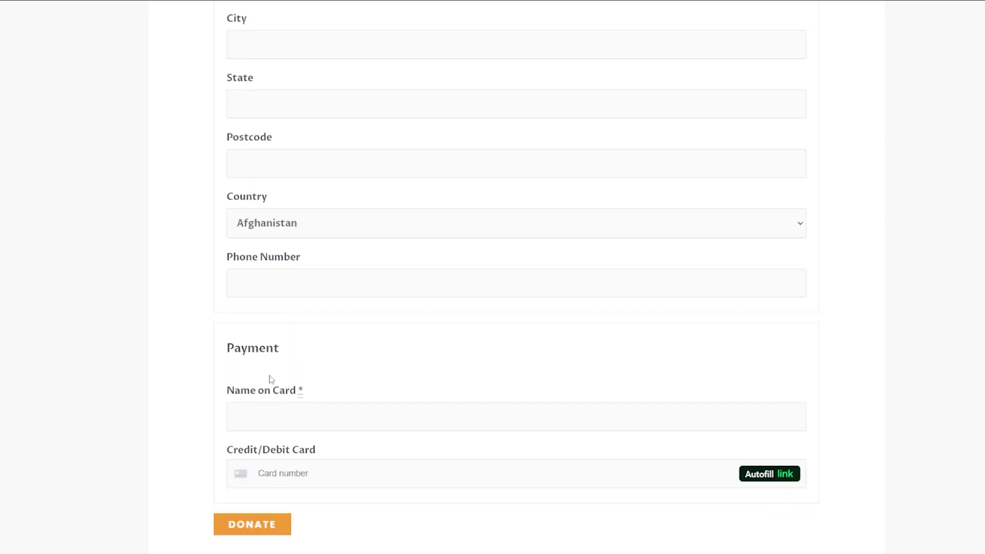
scroll(312, 464, up, 12)
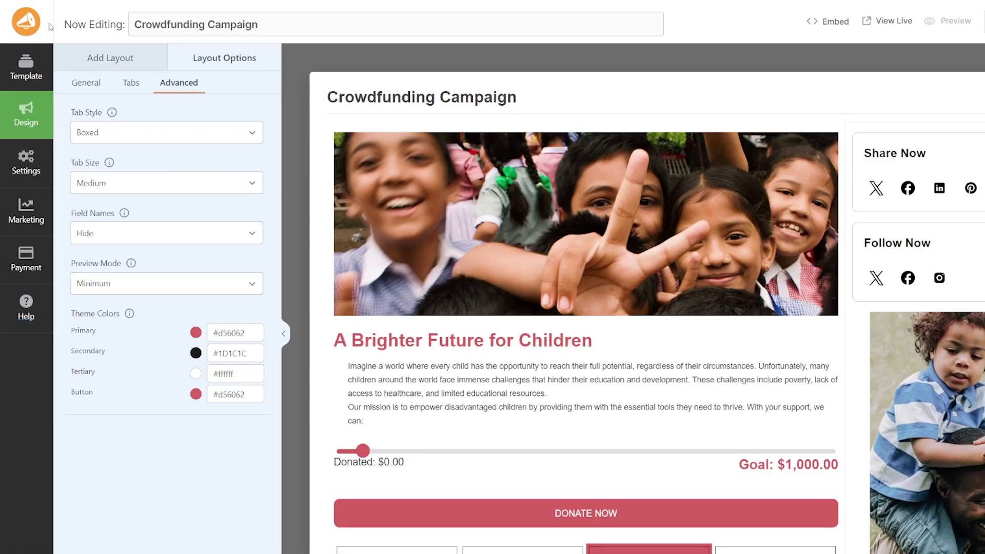
- Open the Crowdfunding Campaign's settings in the campaign builder and try to open Ambassadors & Peer to Peer Fundraising
click(26, 172)
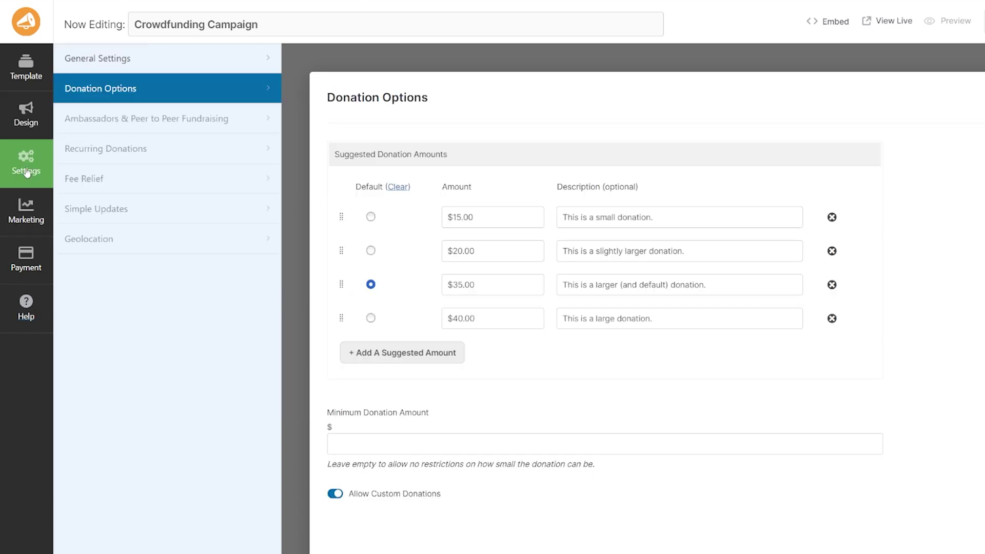
click(119, 123)
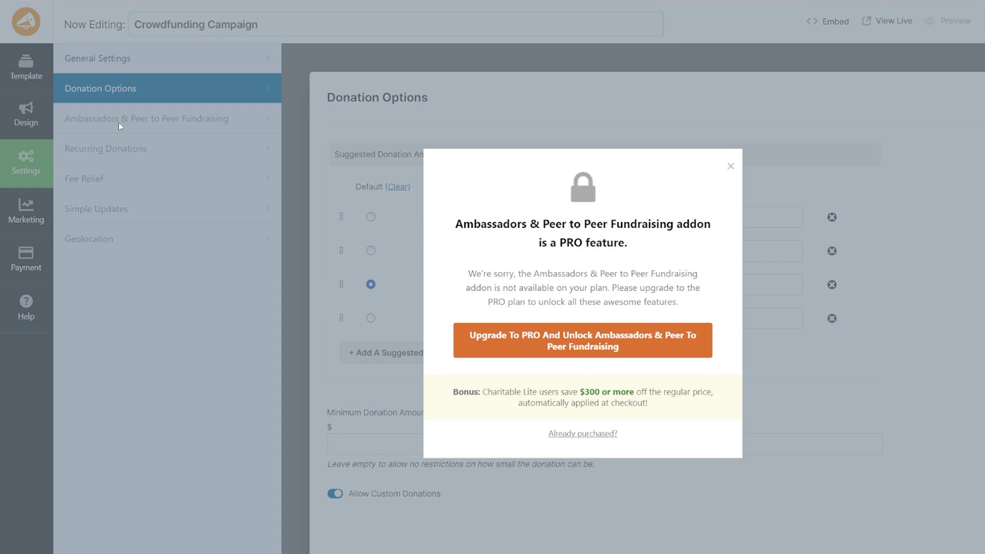